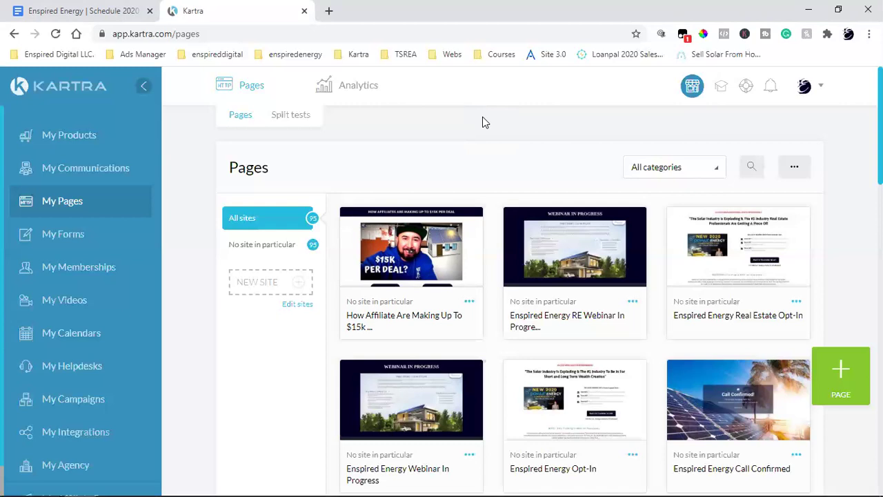
Preview the 'How Affiliates Are Making Up To $15K Per Deal' page, scroll through it, then close it.
scroll(413, 336, down, 1)
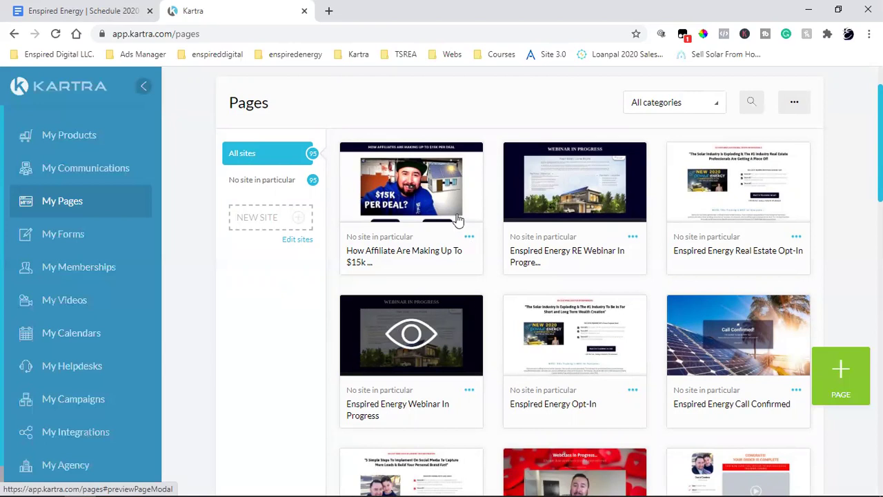
click(413, 187)
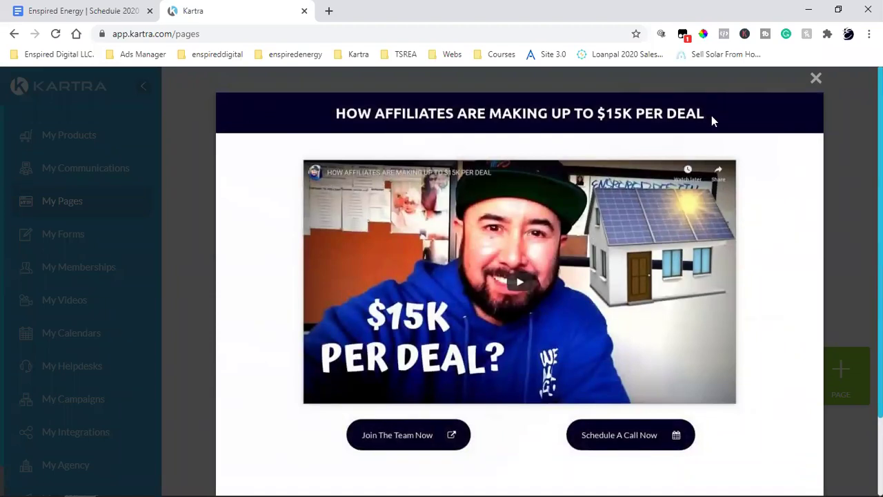
scroll(712, 138, down, 3)
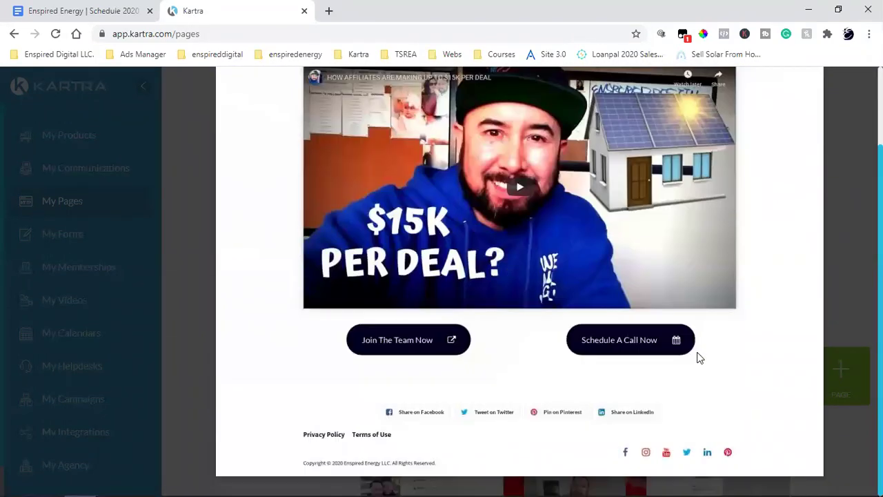
scroll(696, 357, up, 3)
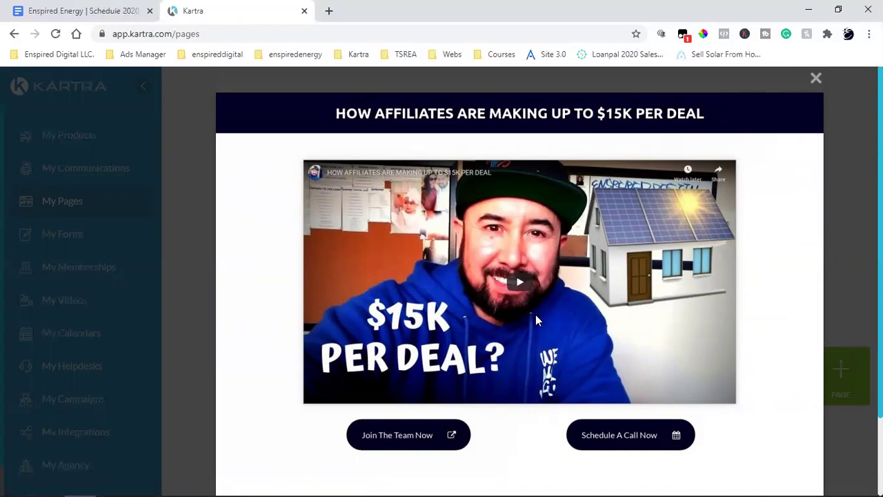
click(814, 79)
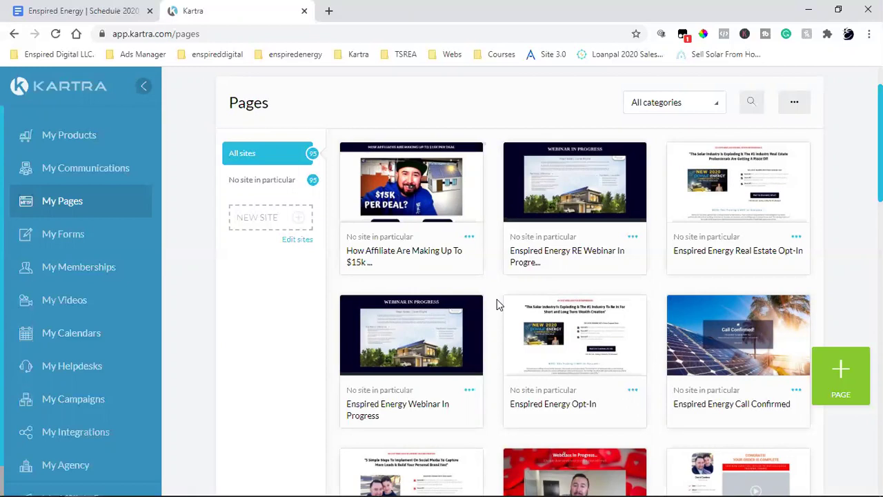
scroll(500, 305, down, 1)
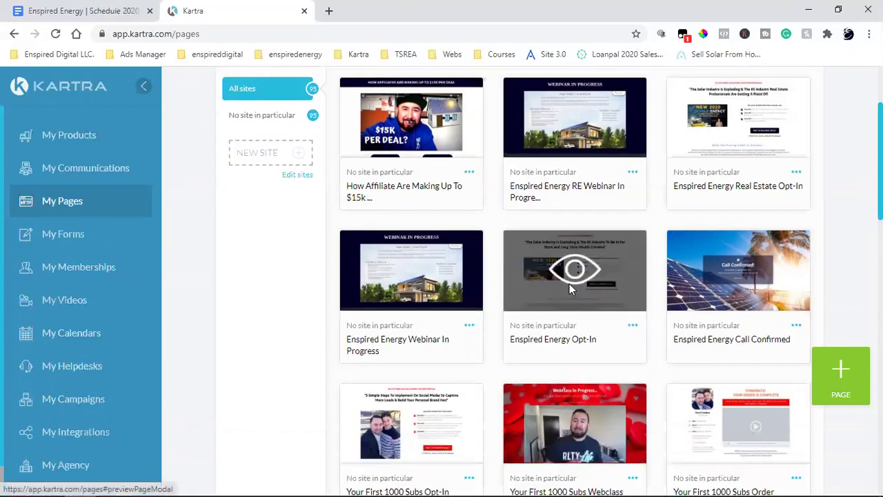
click(569, 283)
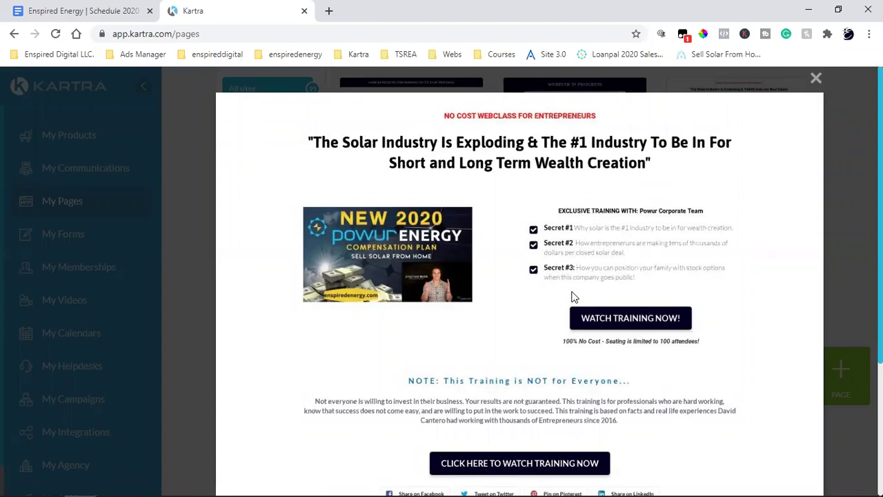
scroll(572, 297, down, 3)
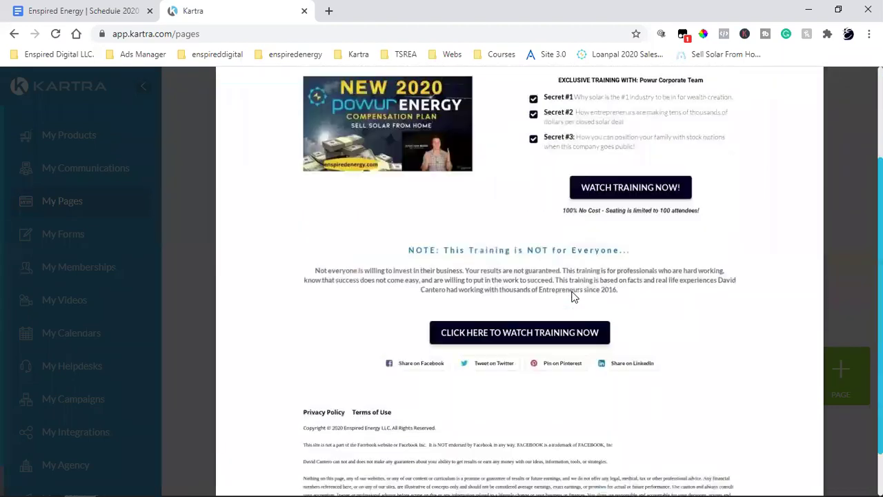
scroll(572, 296, up, 3)
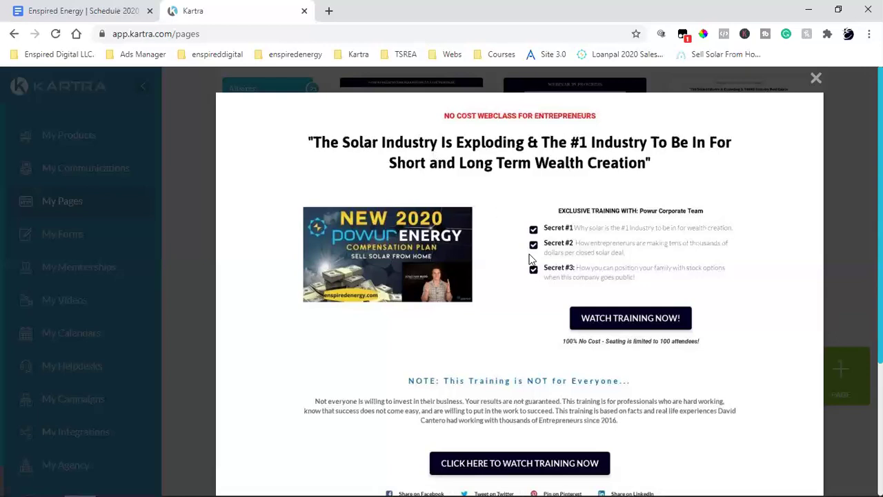
Close the Opt-In preview and filter the Pages library to the Shared Funnels category.
click(816, 78)
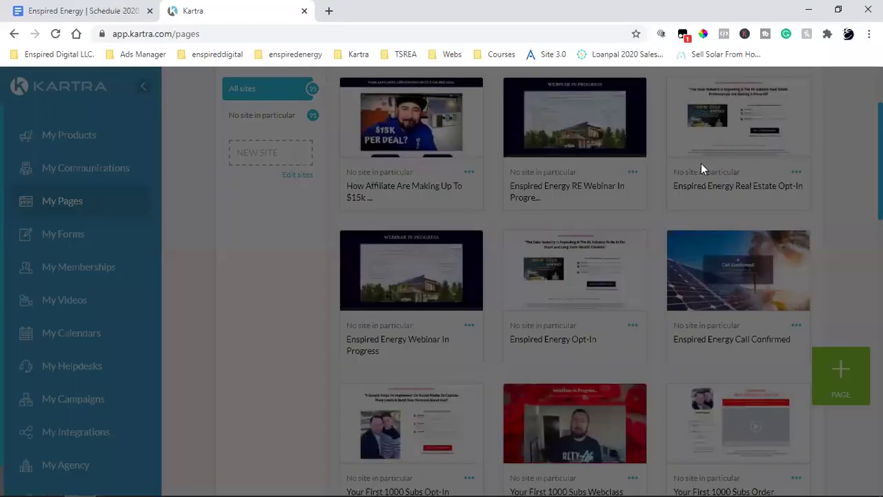
click(683, 169)
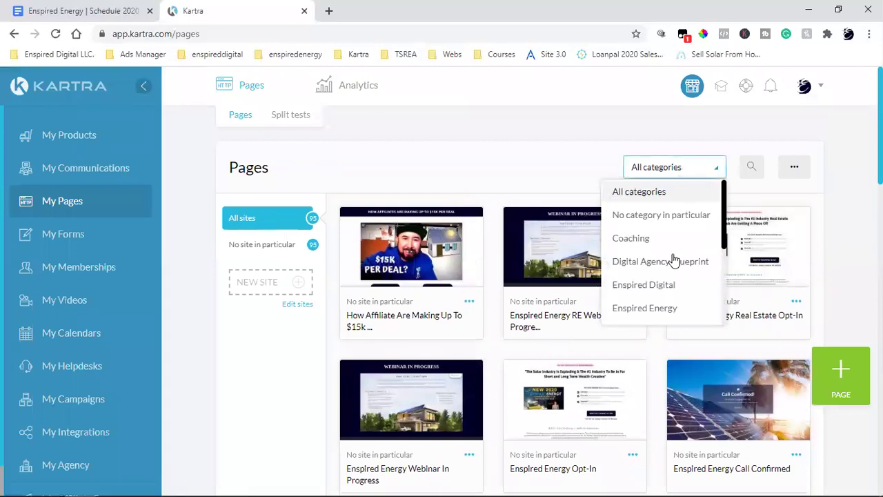
scroll(669, 276, down, 1)
scroll(670, 279, down, 2)
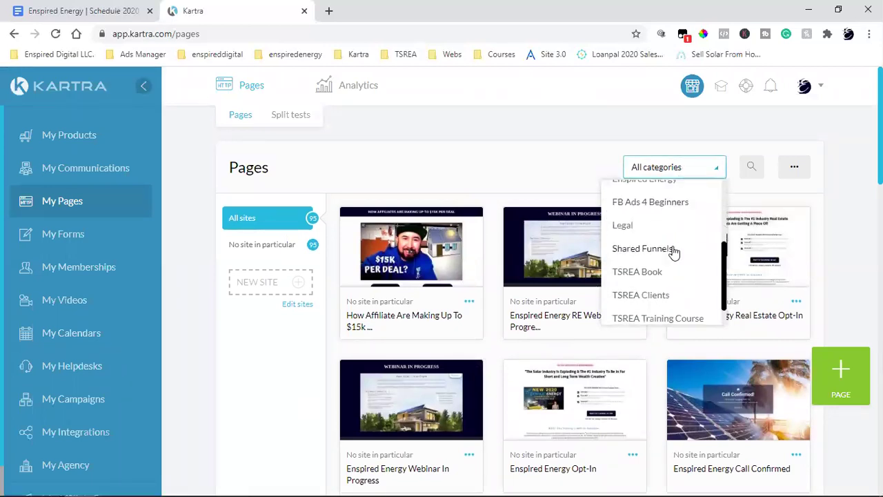
click(672, 251)
scroll(686, 300, down, 3)
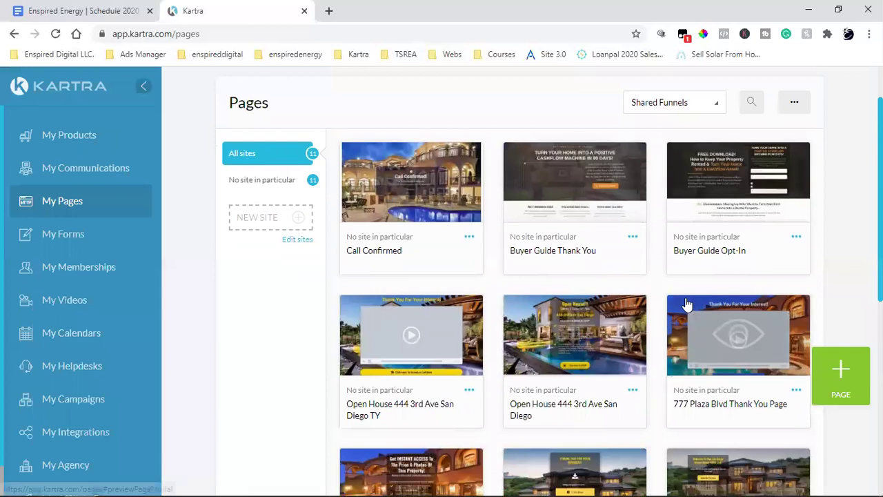
scroll(687, 303, down, 1)
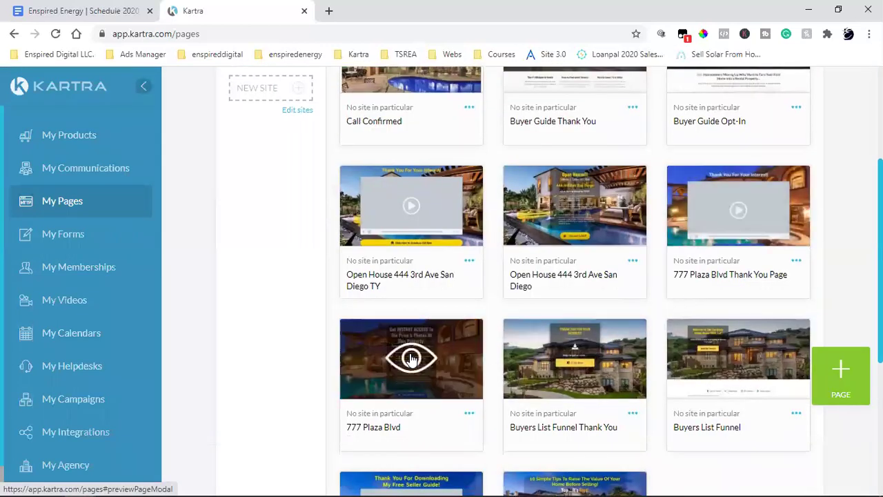
click(410, 358)
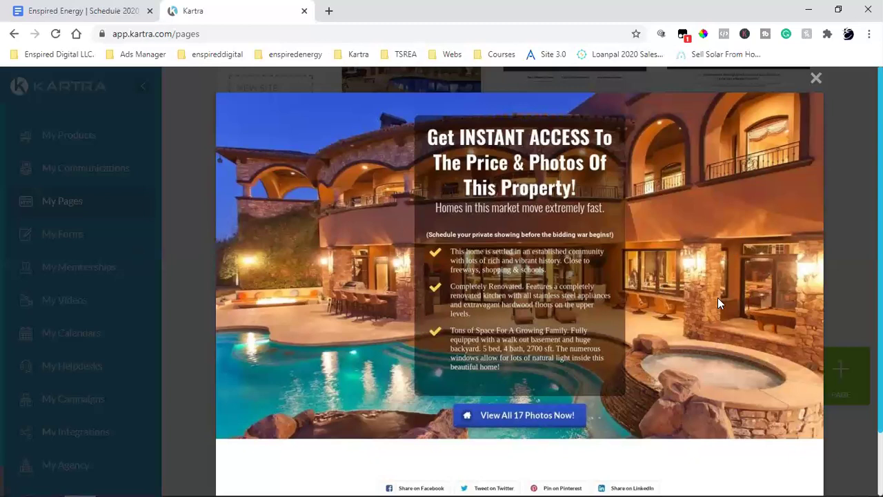
scroll(717, 302, down, 1)
scroll(718, 303, up, 1)
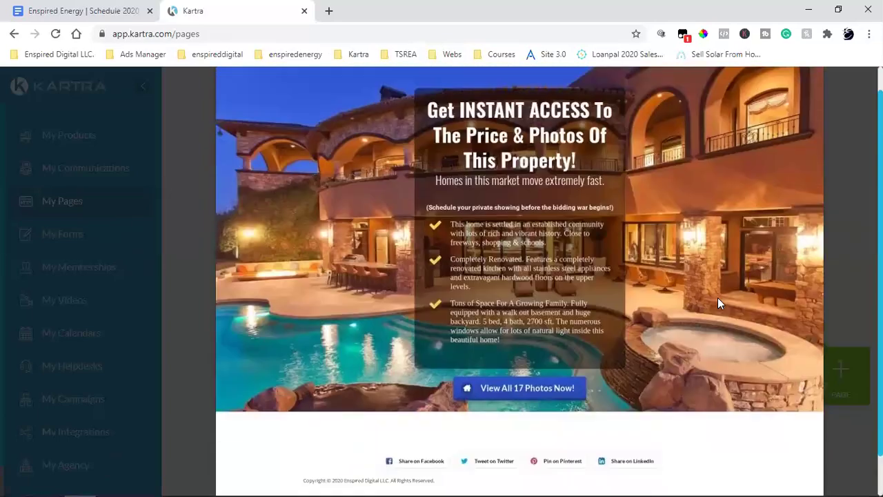
scroll(718, 297, down, 1)
scroll(717, 297, up, 1)
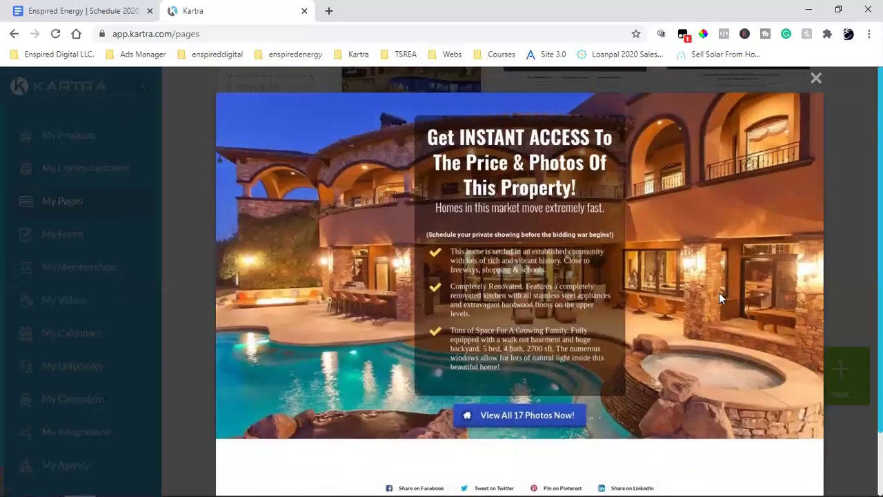
click(816, 78)
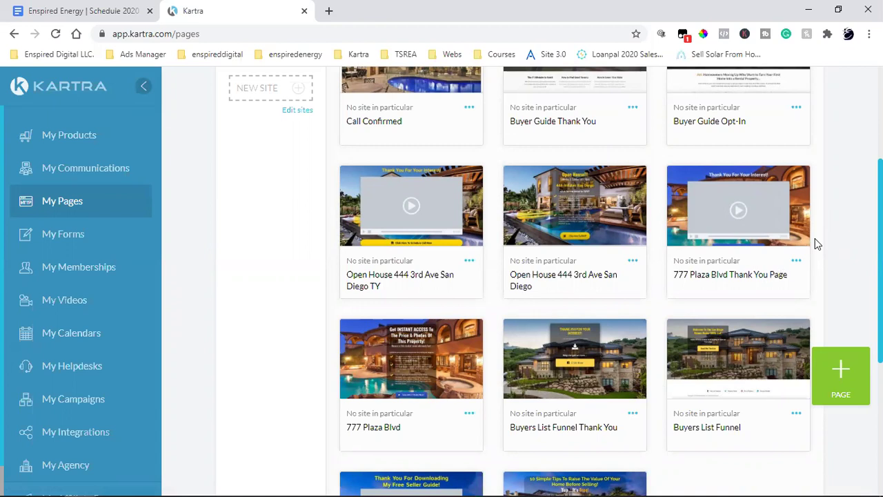
scroll(815, 243, up, 3)
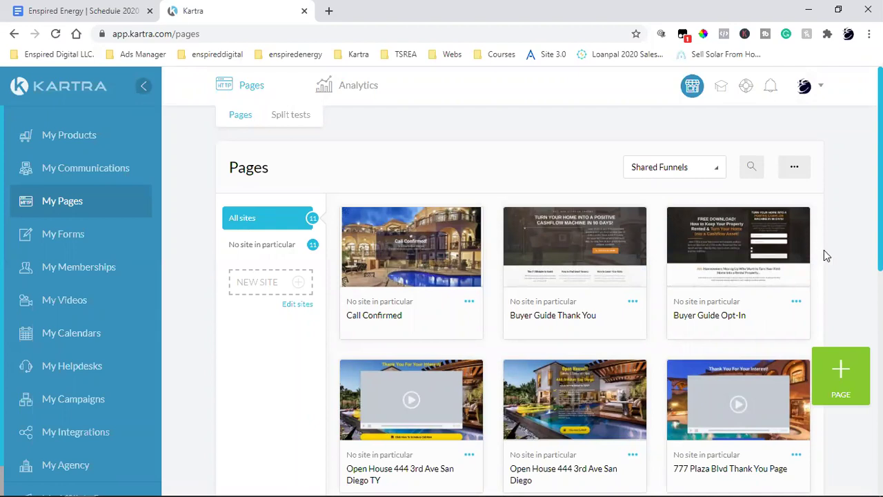
scroll(824, 253, down, 4)
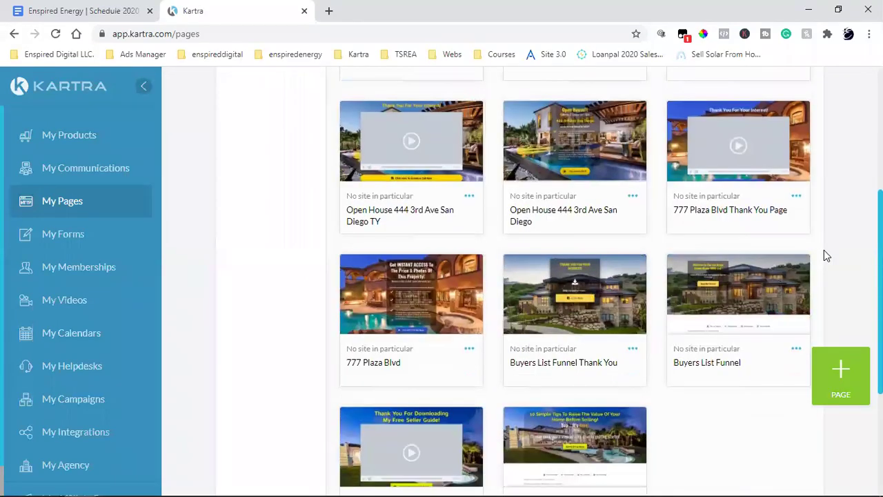
click(389, 283)
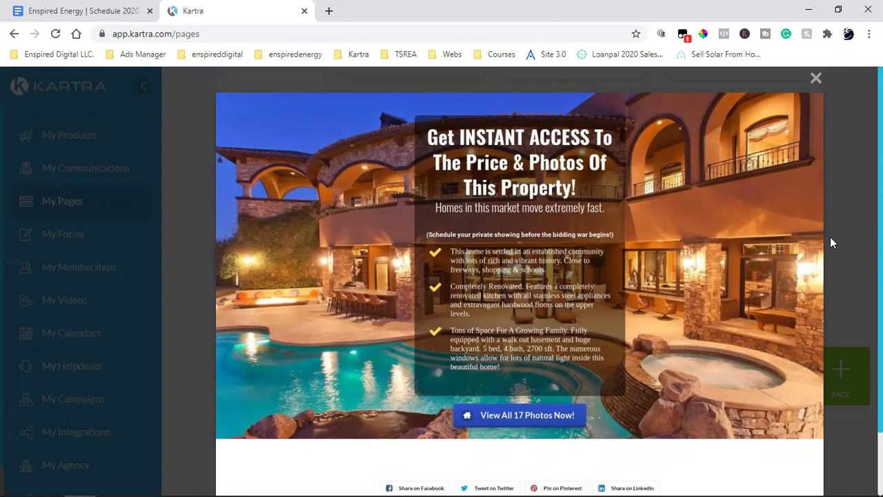
In a new tab, open Ads Manager for TSREA Clients via bookmarks and start a new campaign.
click(327, 9)
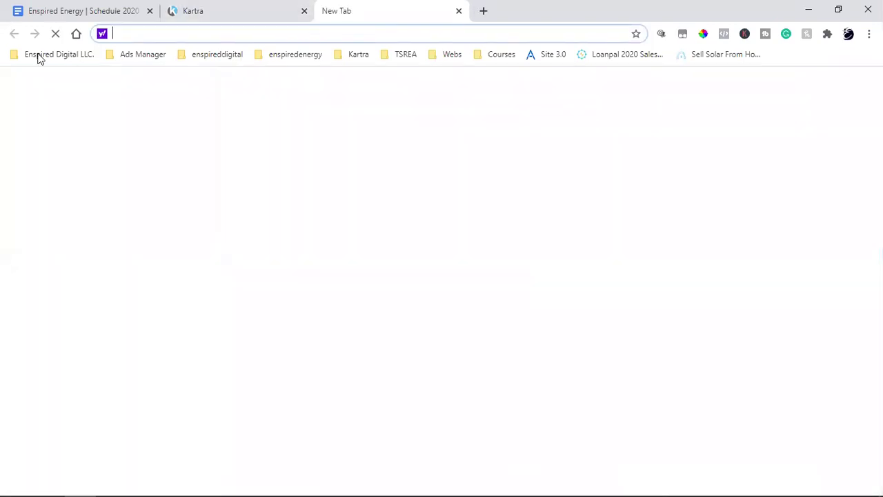
click(39, 59)
mouse_move(149, 57)
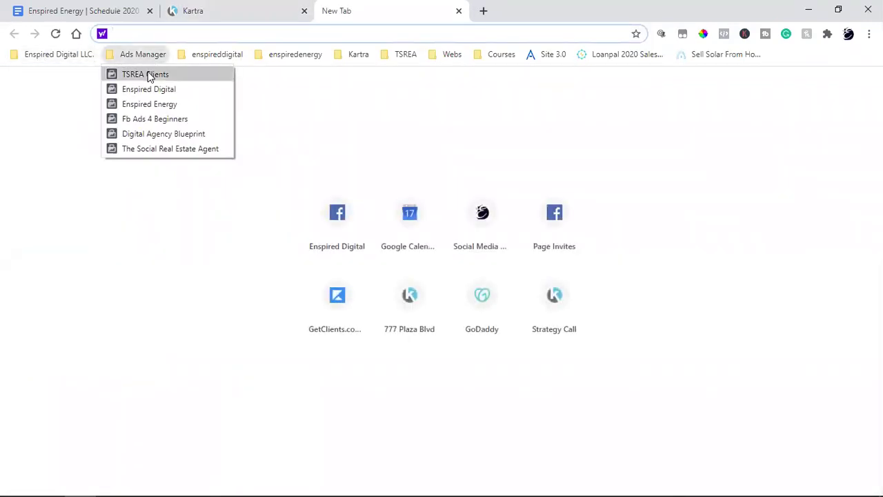
click(149, 76)
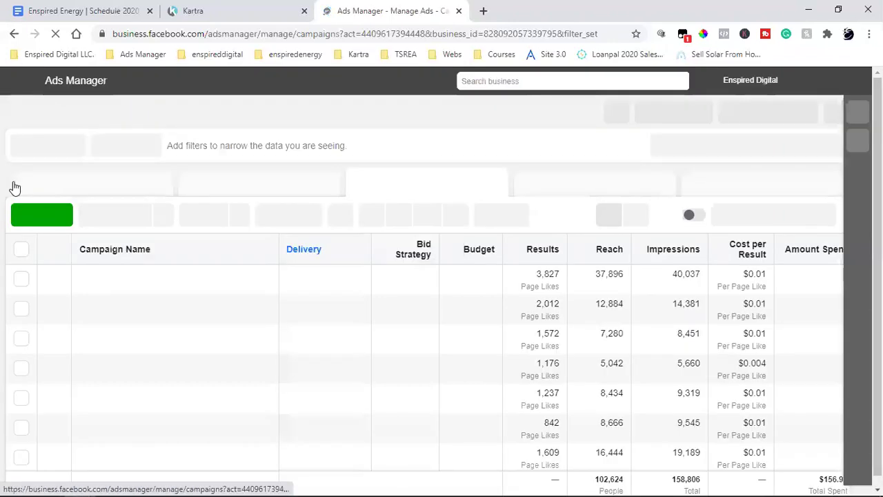
click(29, 214)
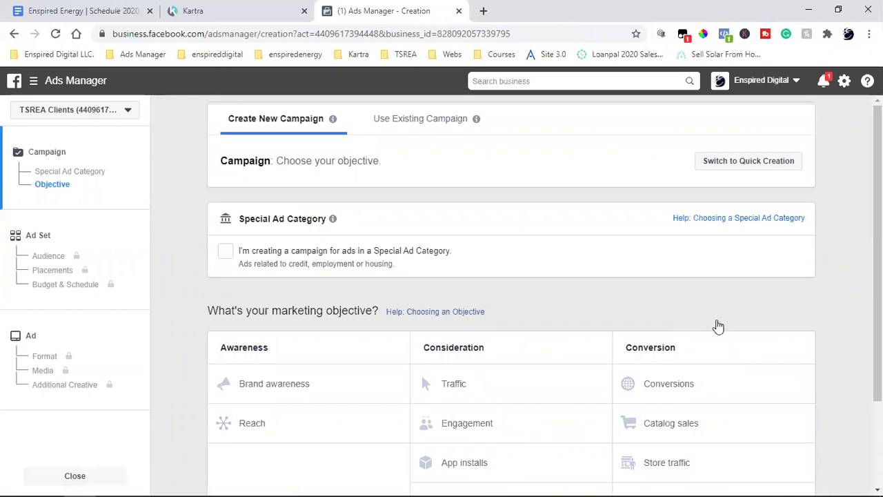
Choose Conversions as the campaign objective and turn off Campaign Budget Optimization.
scroll(760, 337, down, 2)
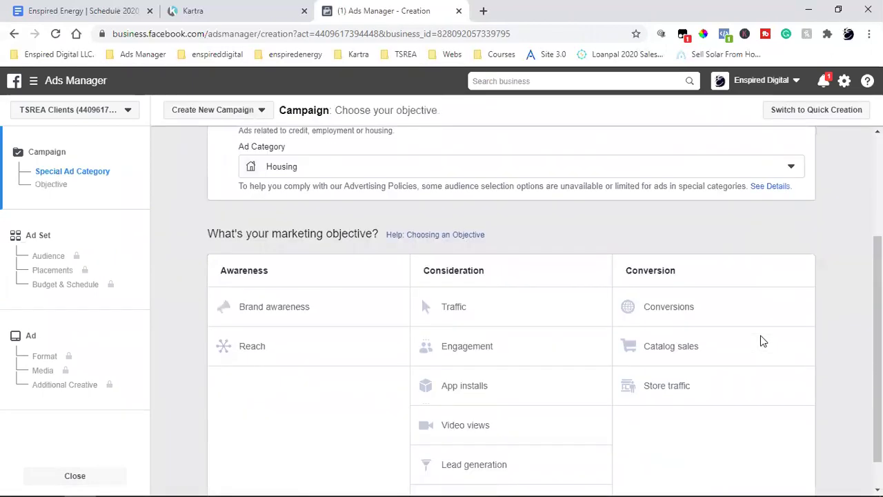
scroll(768, 325, down, 1)
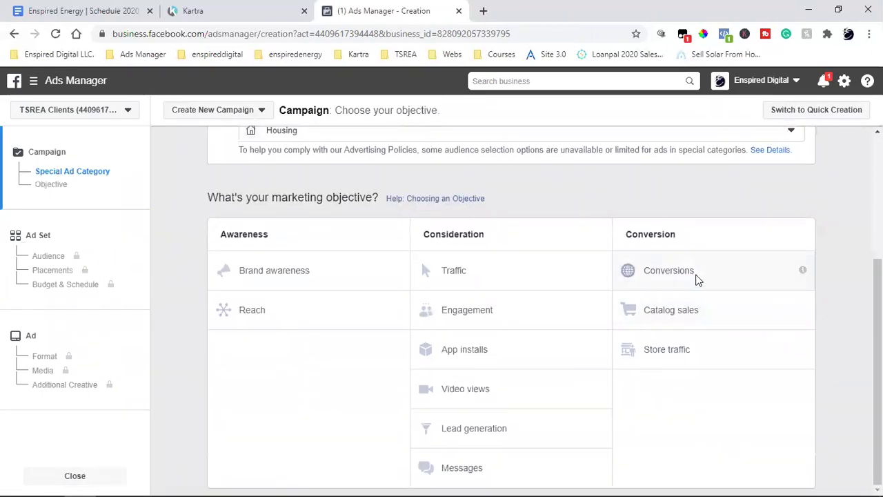
click(696, 278)
scroll(828, 326, down, 3)
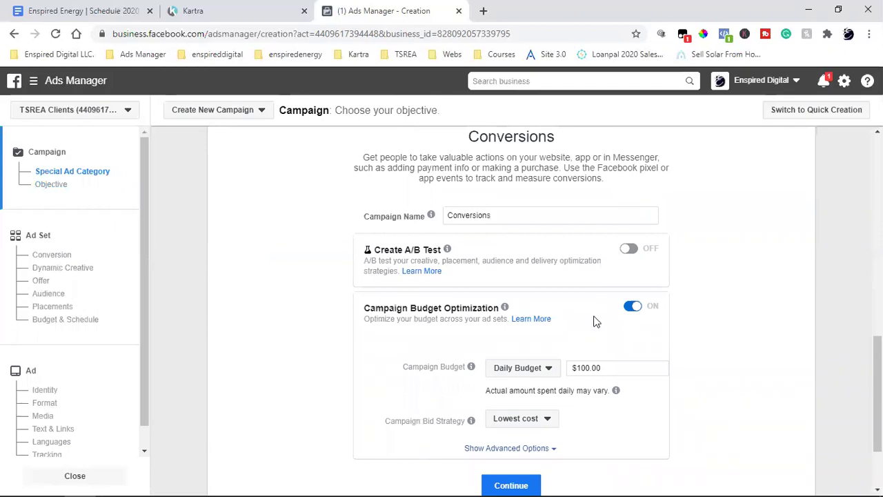
click(632, 307)
scroll(801, 352, up, 5)
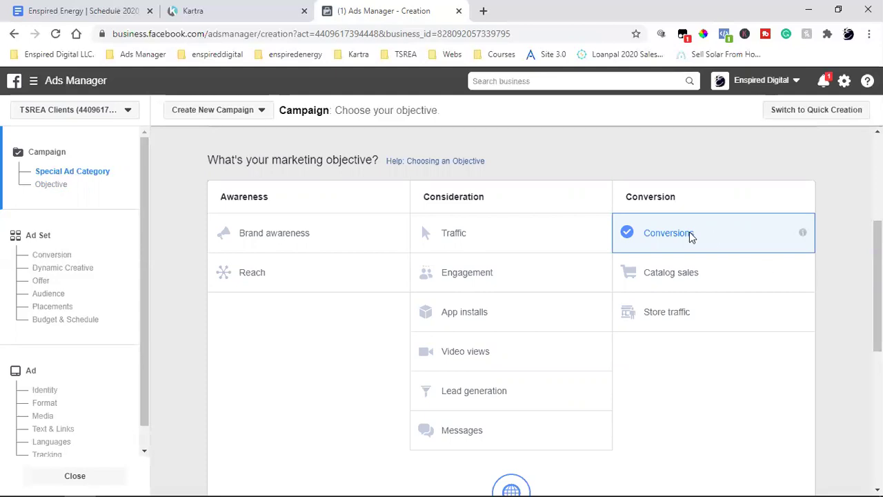
scroll(689, 234, down, 1)
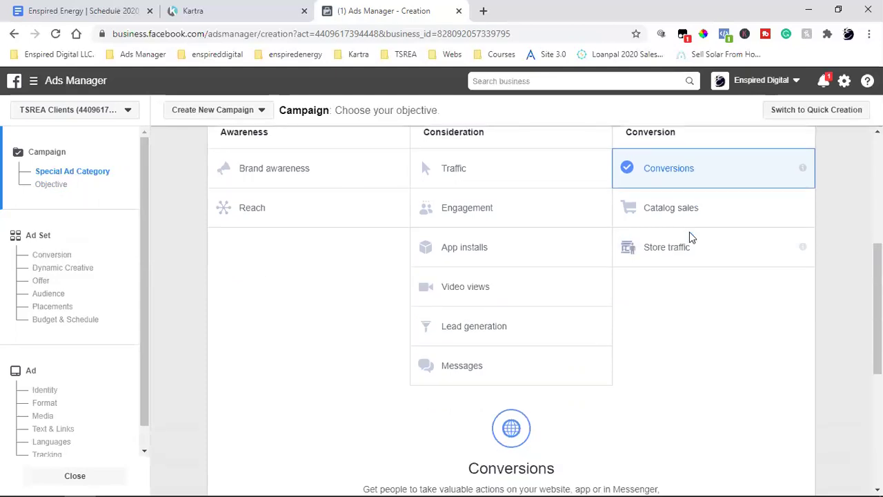
Select Lead generation from the Consideration column as the campaign objective.
click(508, 334)
scroll(669, 329, down, 5)
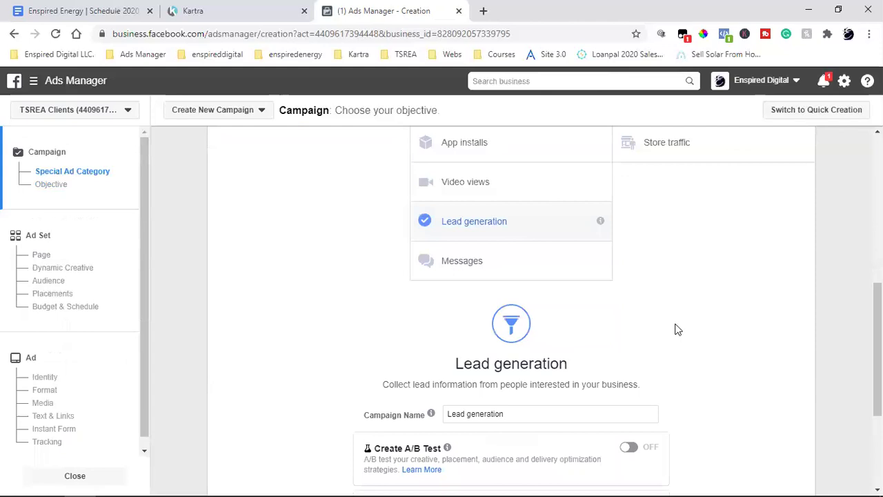
scroll(780, 337, up, 4)
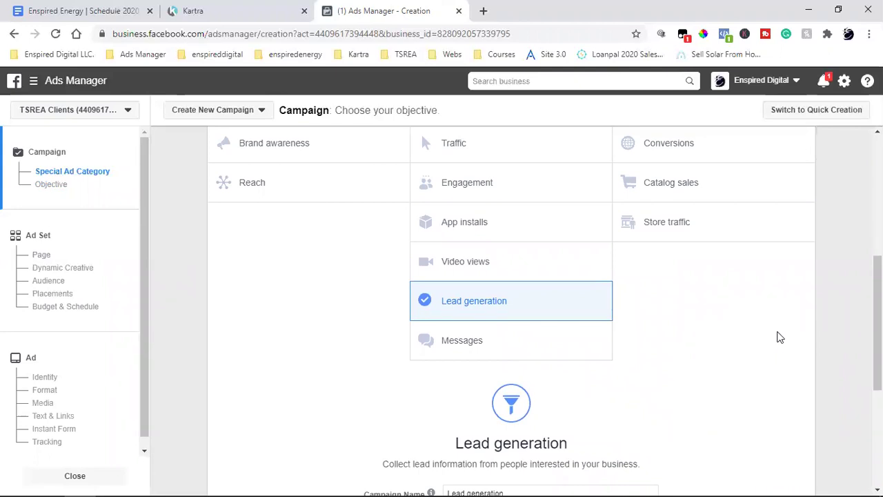
click(480, 306)
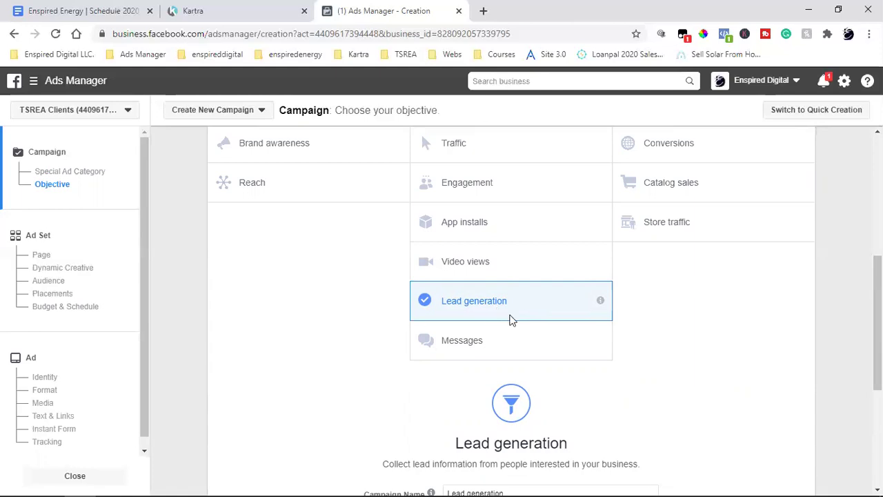
scroll(742, 331, up, 2)
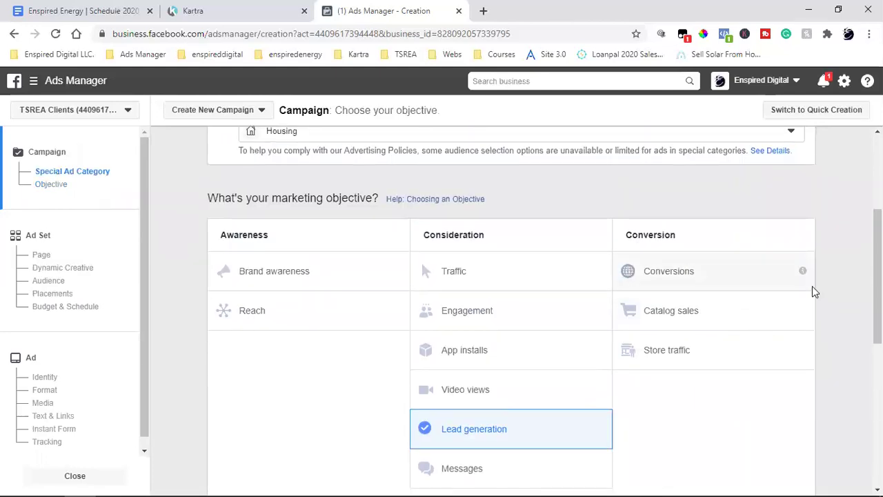
scroll(814, 297, down, 1)
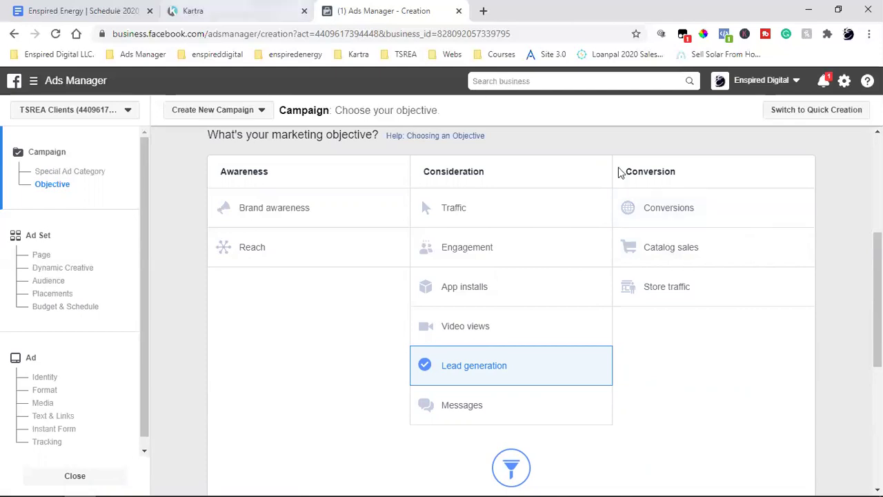
Reselect Conversions from the Conversion column as the campaign objective.
click(704, 216)
scroll(738, 305, up, 7)
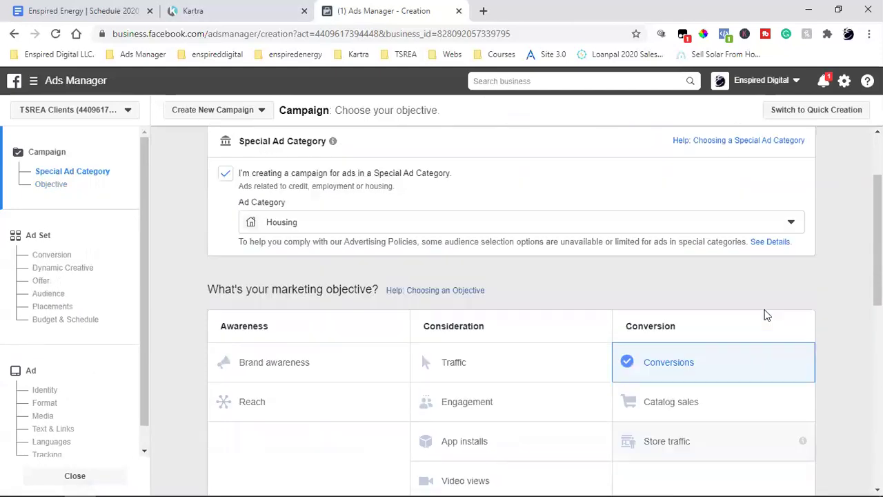
scroll(792, 292, down, 2)
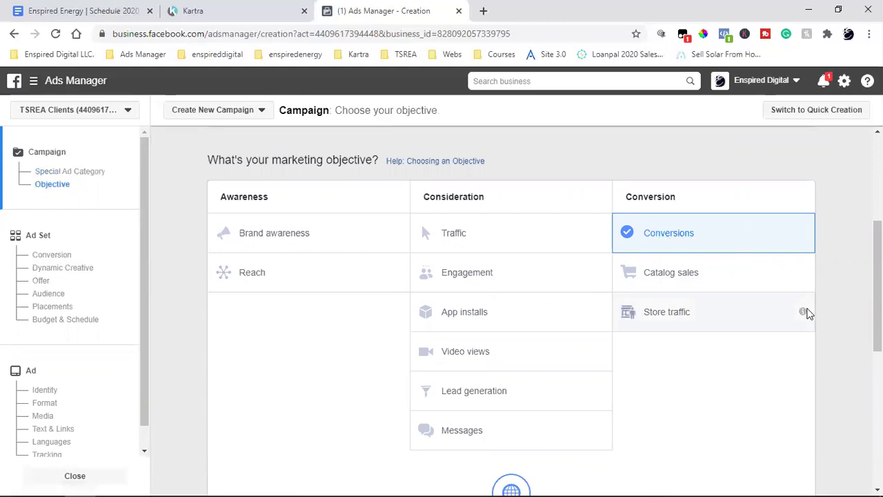
scroll(725, 256, down, 1)
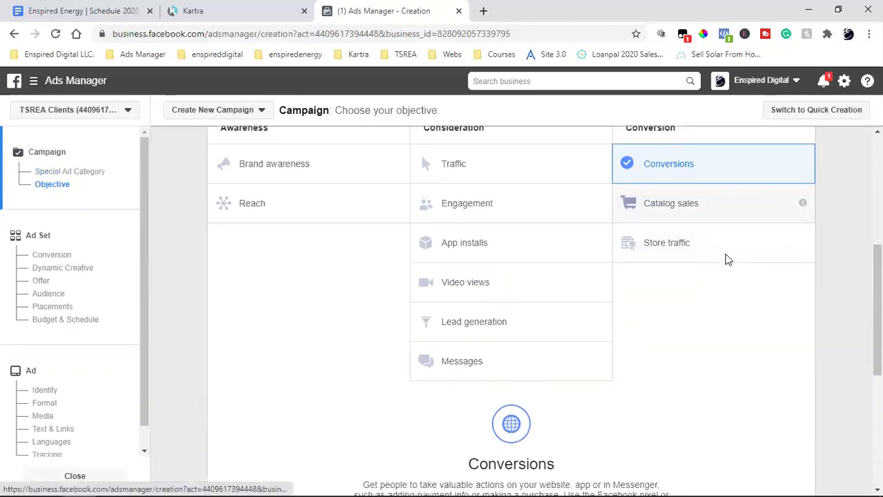
scroll(727, 255, up, 1)
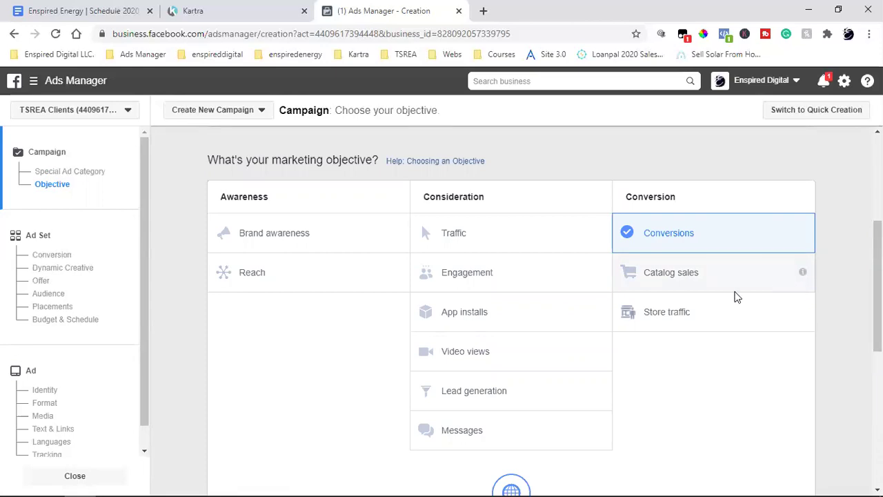
scroll(607, 304, down, 1)
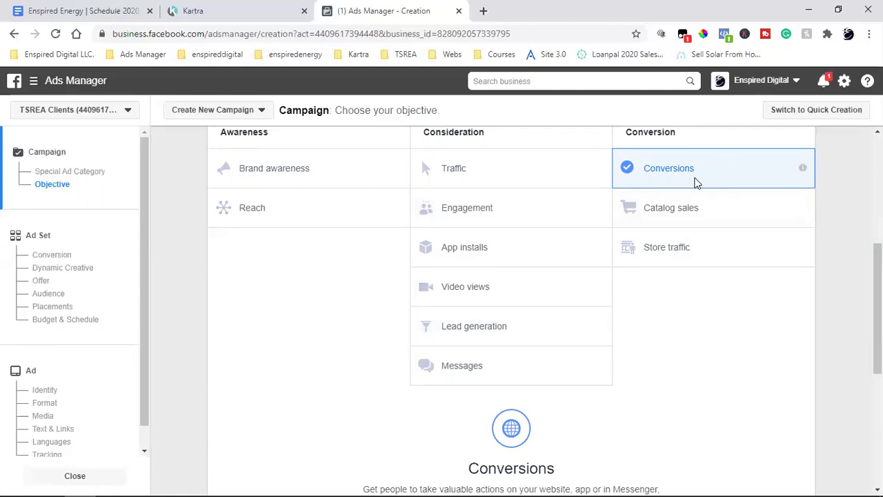
click(482, 10)
click(403, 55)
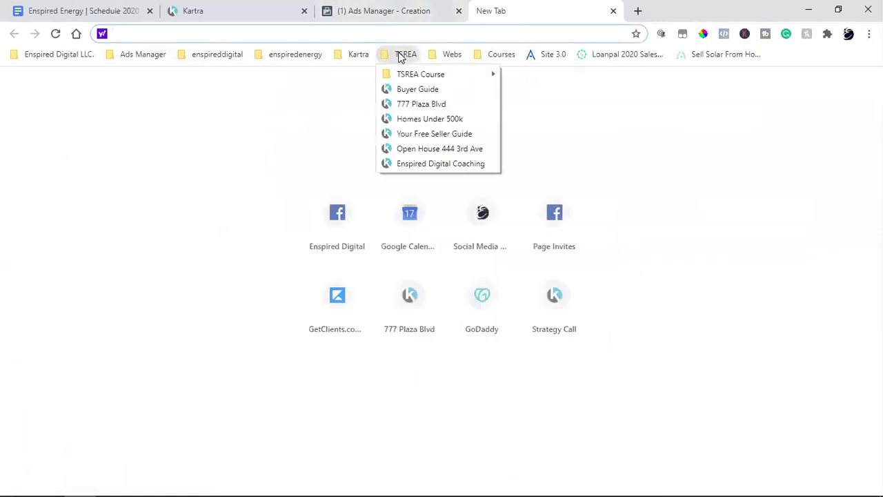
click(431, 103)
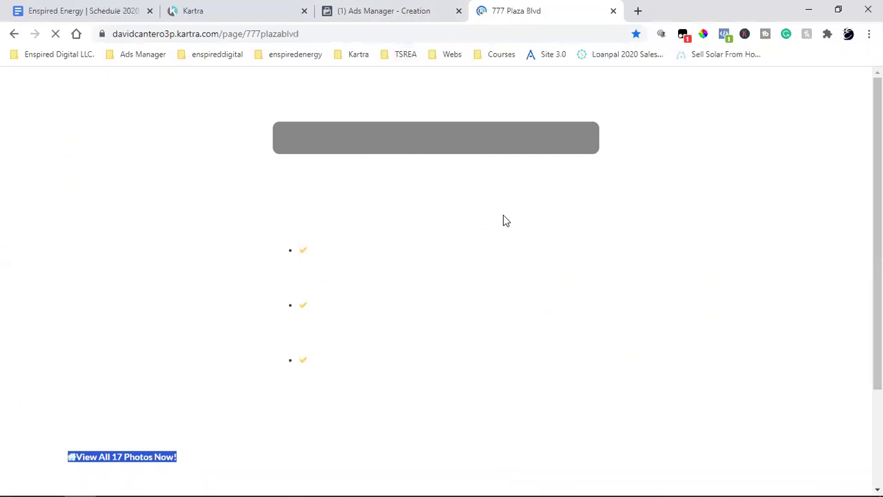
scroll(504, 216, down, 4)
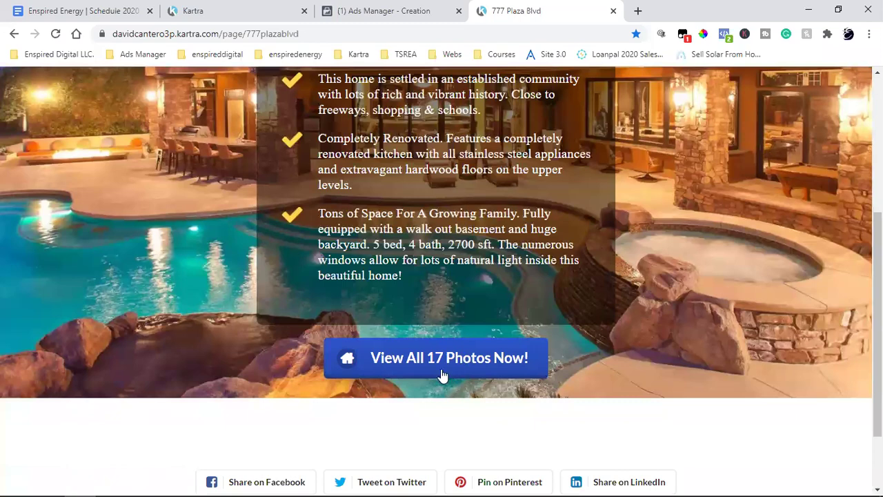
Open the 'View All 17 Photos Now!' form and delete its prefilled name and email.
click(442, 375)
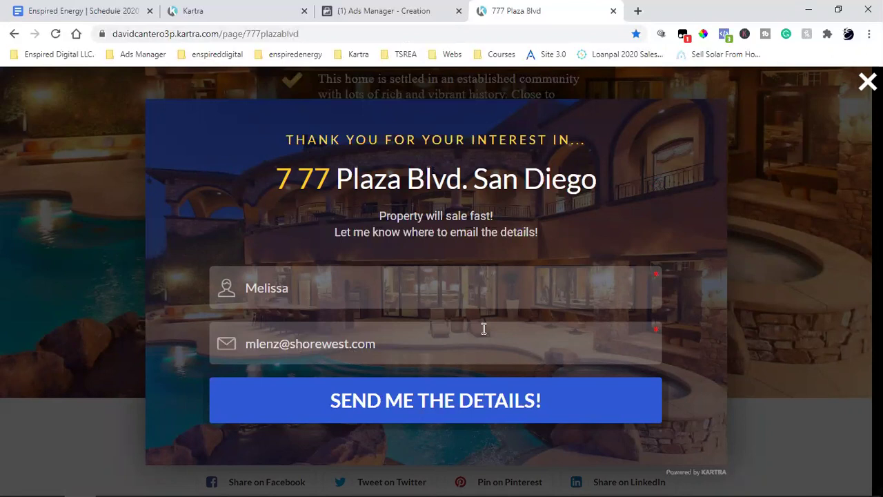
double_click(279, 291)
triple_click(291, 343)
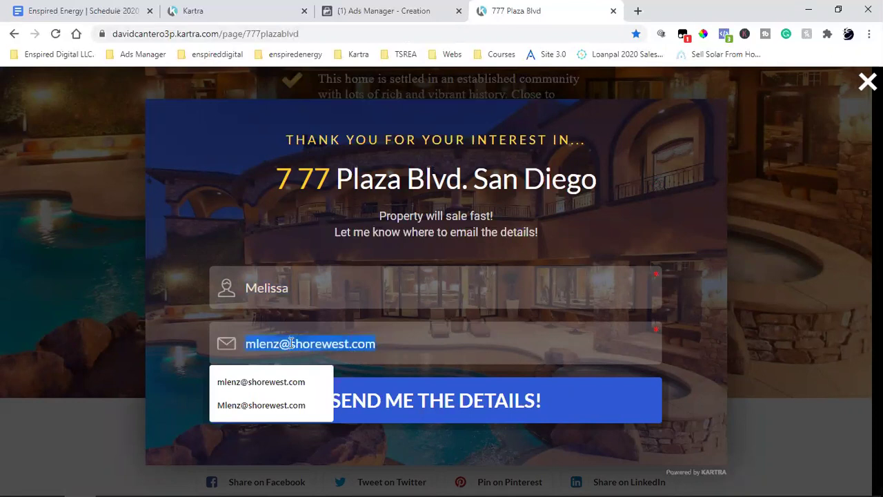
key(BackSpace)
double_click(335, 297)
key(BackSpace)
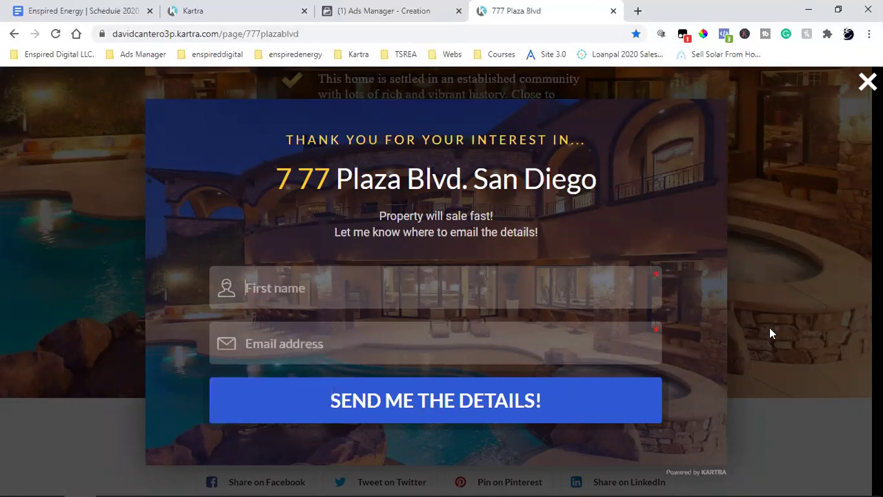
click(769, 327)
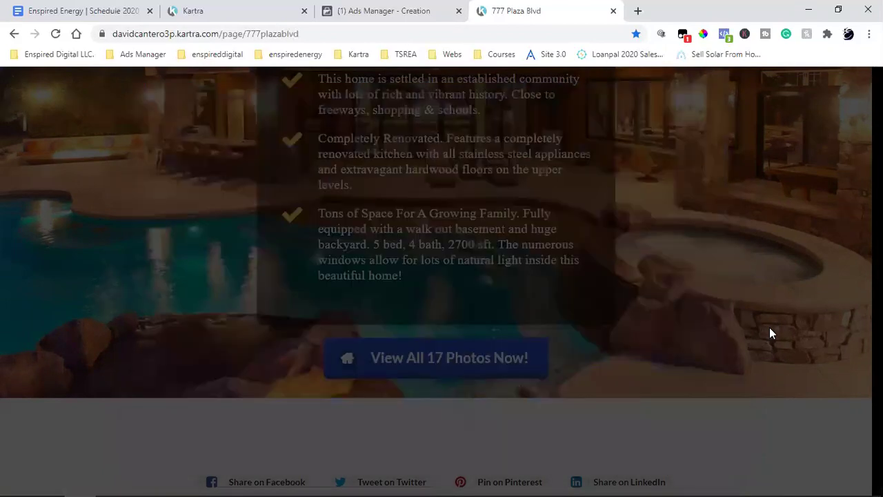
scroll(769, 327, up, 2)
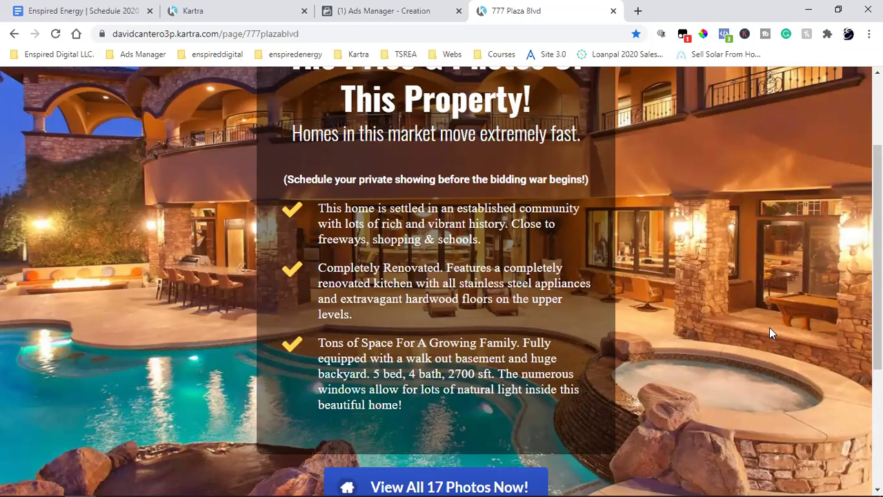
scroll(769, 333, up, 2)
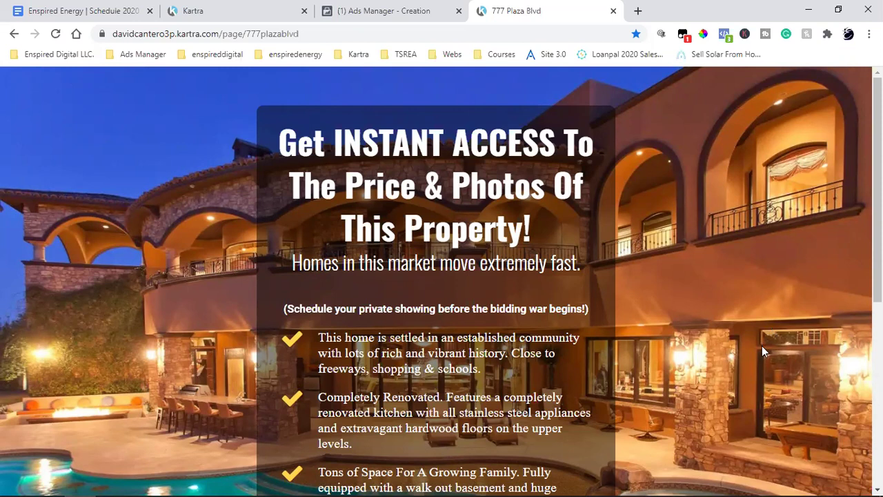
click(414, 8)
scroll(475, 185, down, 2)
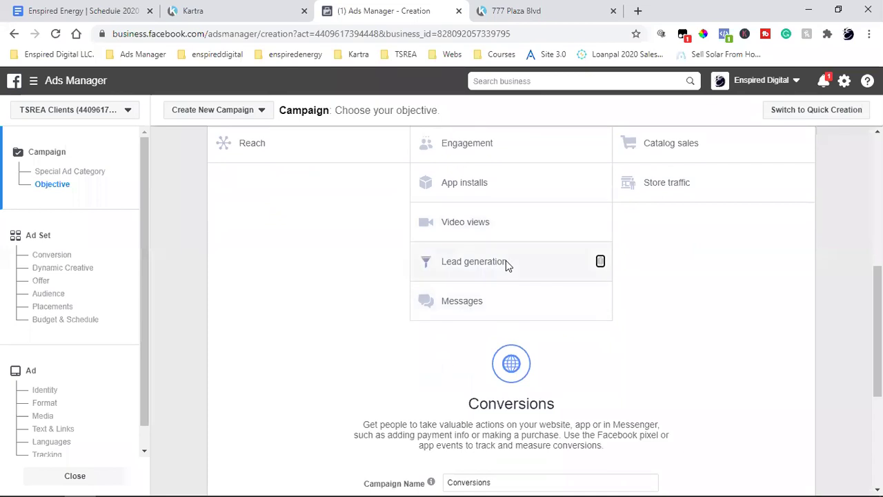
scroll(506, 260, up, 2)
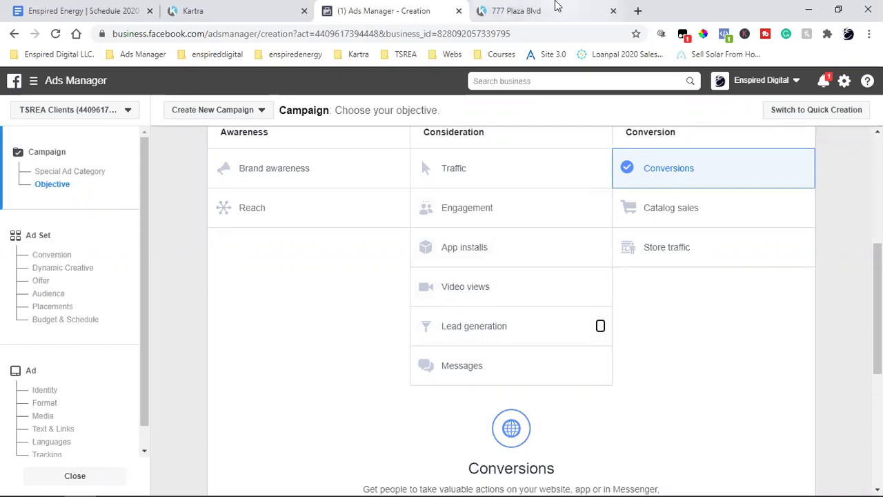
click(556, 8)
scroll(535, 309, down, 3)
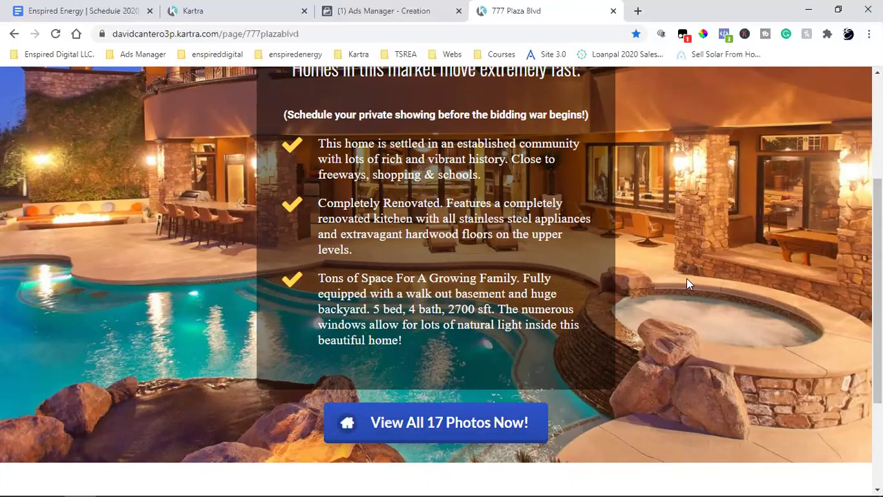
click(447, 9)
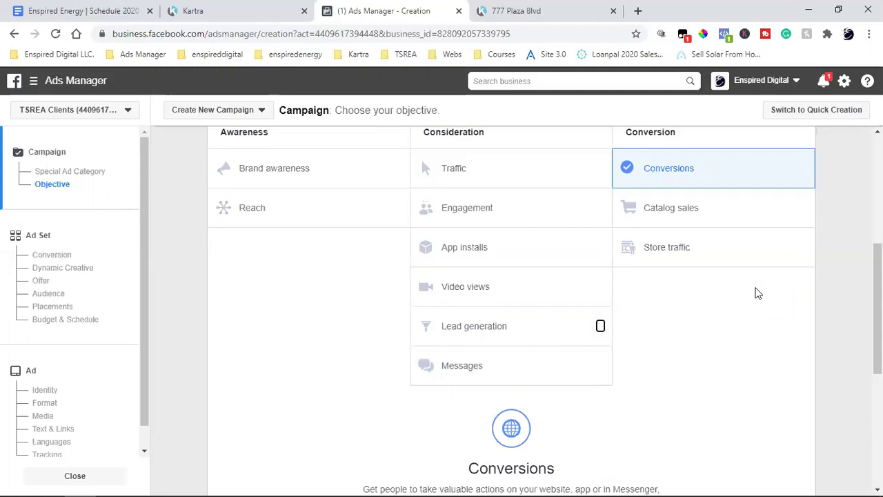
click(510, 10)
scroll(622, 296, up, 2)
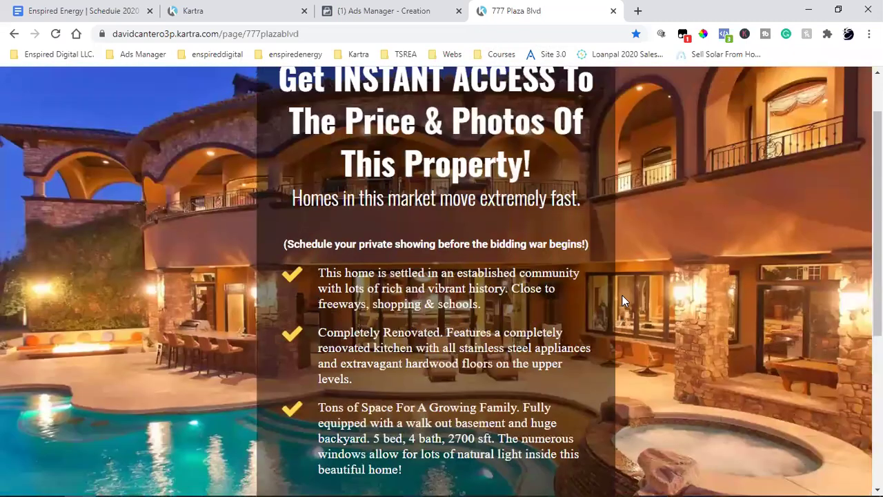
scroll(622, 301, down, 1)
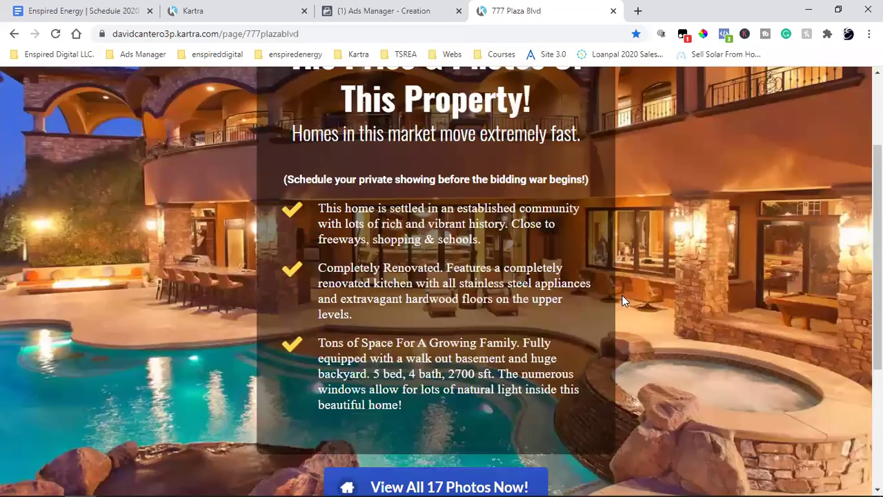
scroll(622, 301, up, 2)
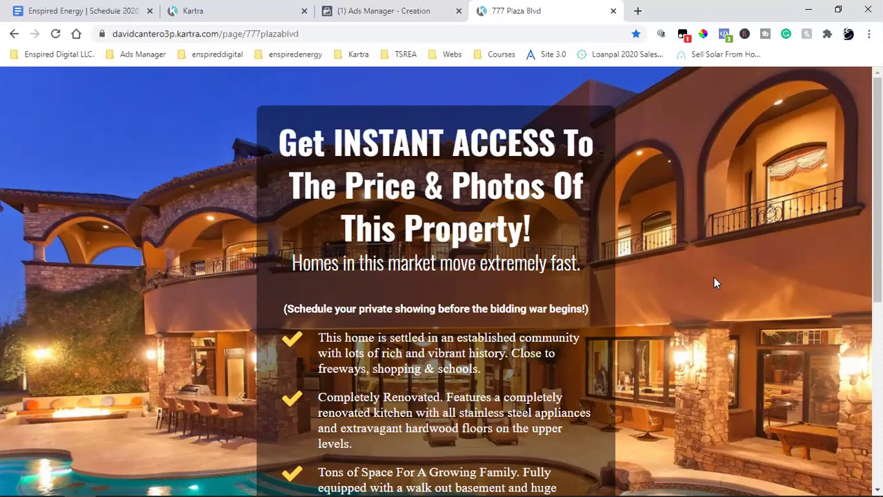
From the TSREA bookmarks folder, load the 'Your Free Seller Guide' Kartra page.
scroll(714, 281, down, 2)
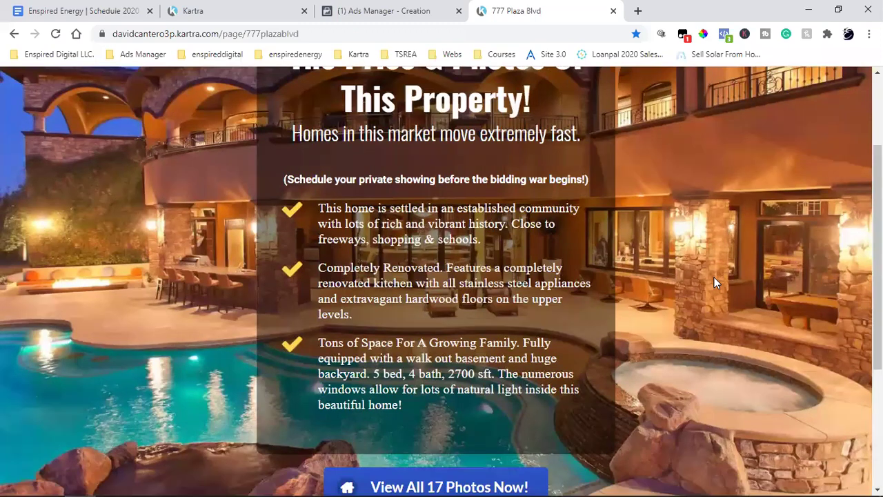
scroll(713, 282, down, 2)
scroll(714, 281, up, 4)
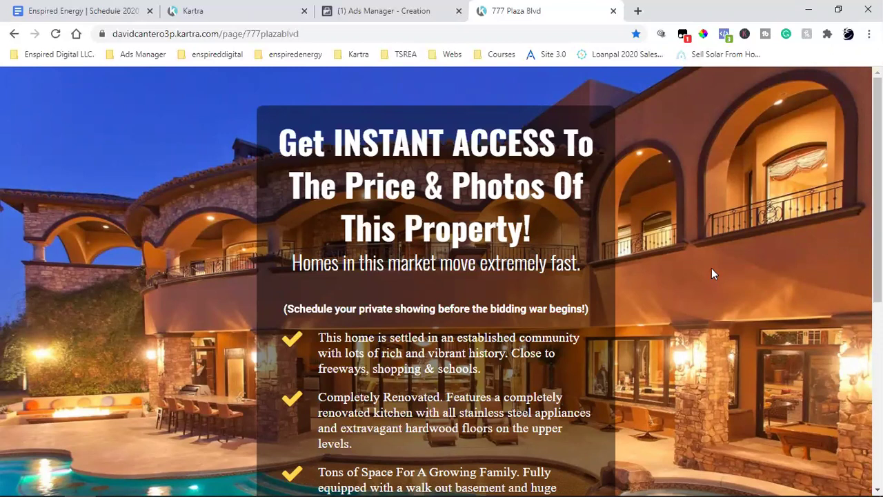
click(405, 53)
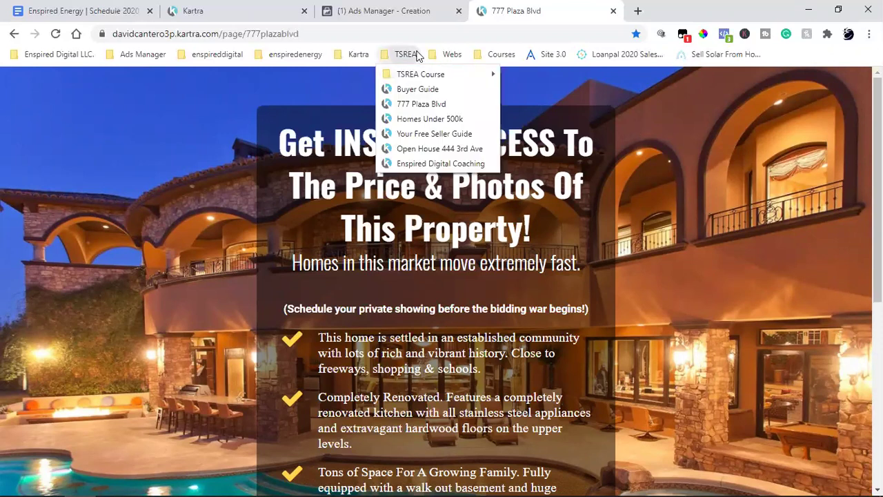
click(438, 134)
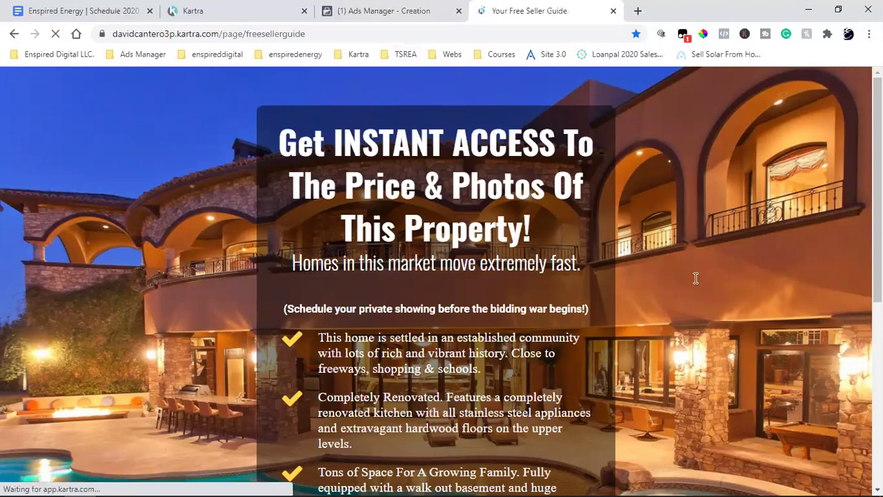
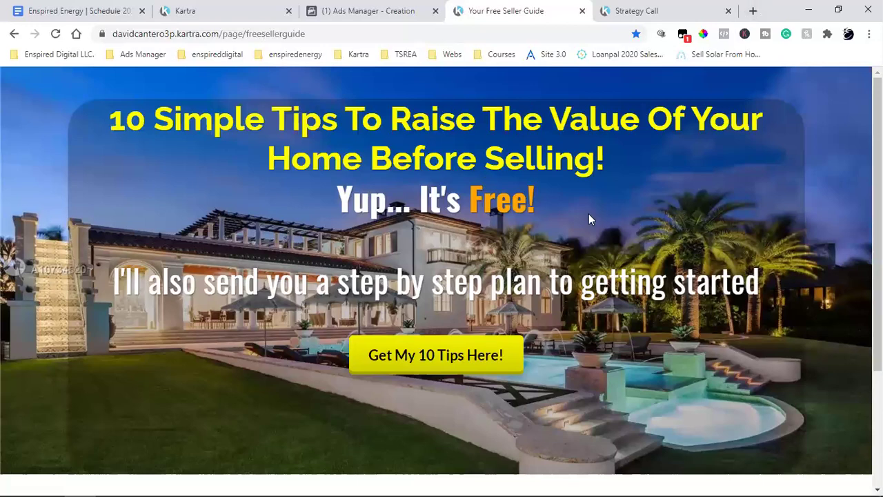
scroll(589, 219, down, 3)
scroll(588, 219, up, 3)
Return to the new campaign and review its Housing special ad category and Conversions objective.
click(390, 8)
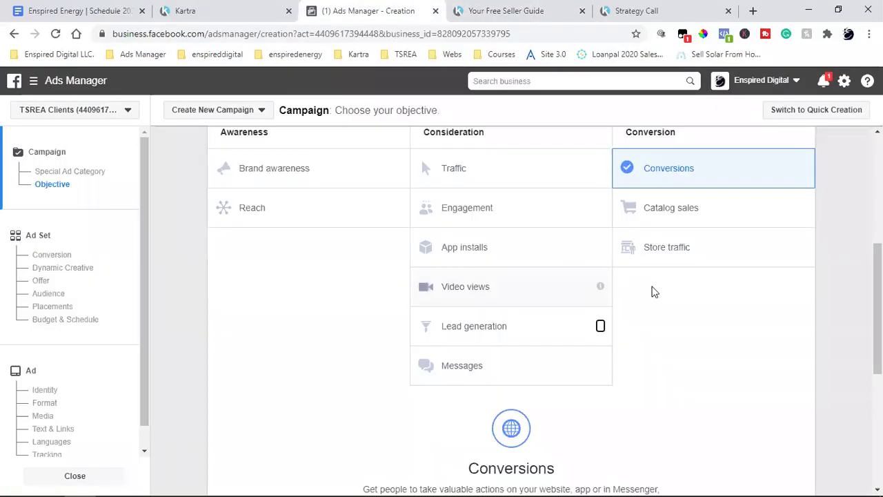
scroll(690, 291, up, 2)
scroll(717, 291, up, 1)
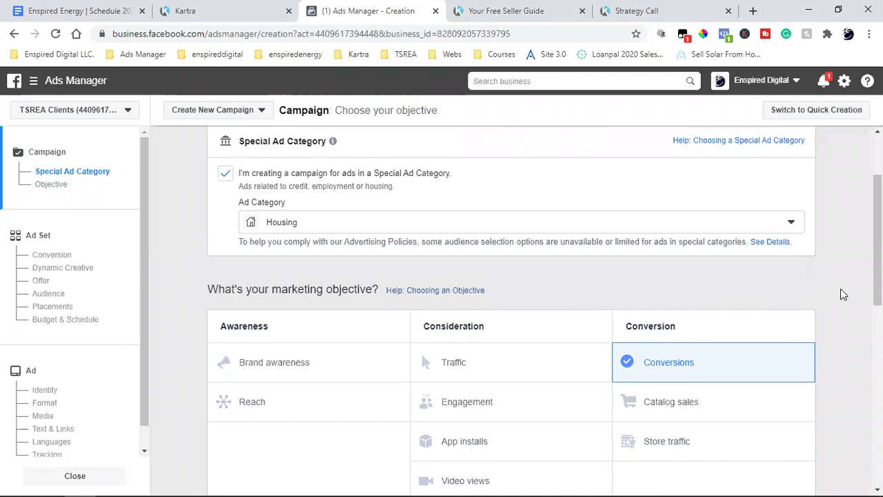
scroll(840, 290, down, 1)
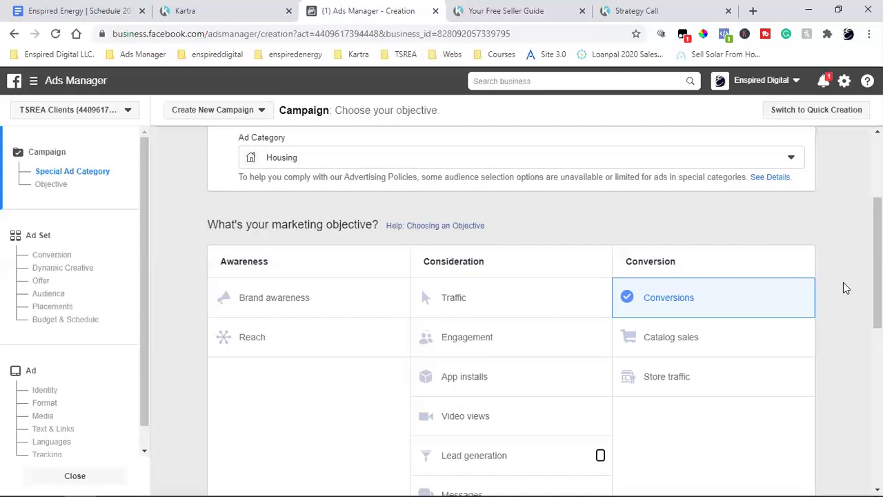
Go back to the Kartra property page preview and open the TSREA bookmarks folder.
click(246, 7)
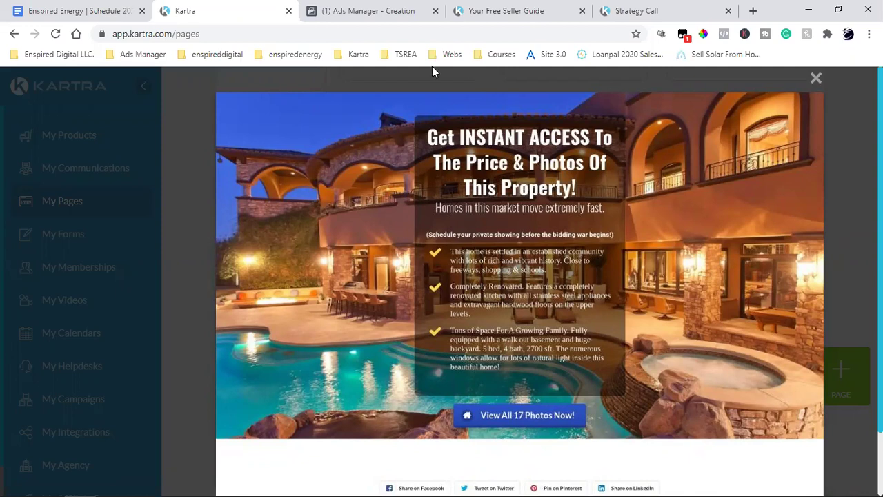
click(407, 54)
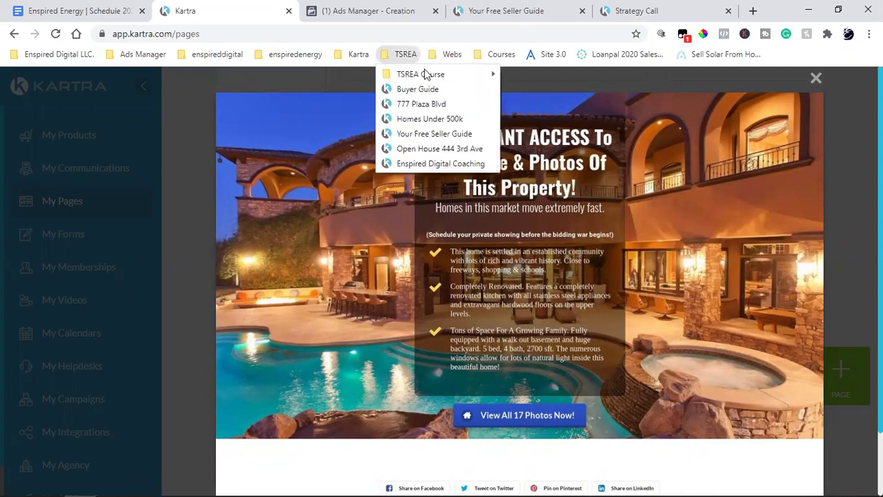
click(444, 149)
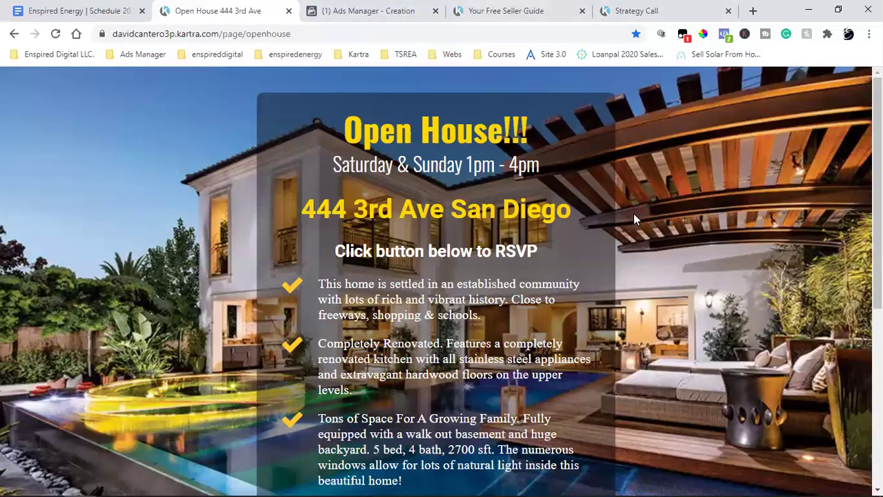
click(375, 10)
click(633, 8)
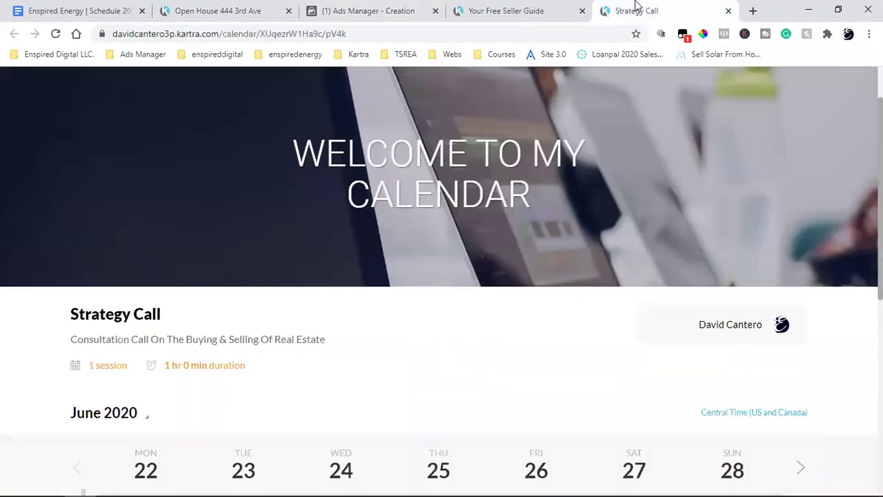
click(727, 10)
mouse_move(87, 481)
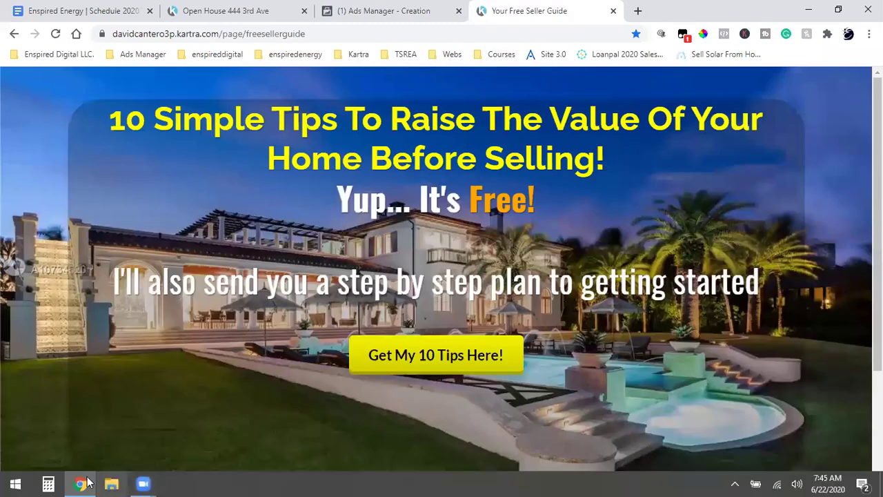
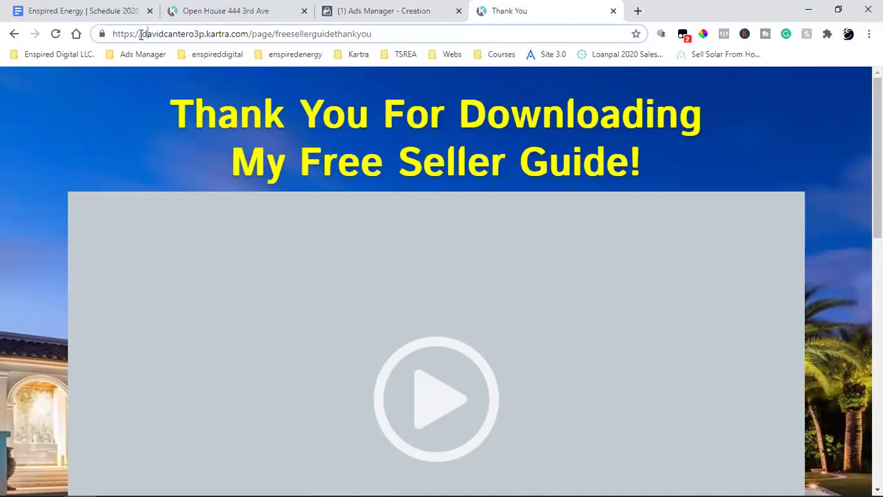
Select the thank-you page URL and return to the Ads Manager campaign with Conversions as its objective.
drag(143, 34, 499, 37)
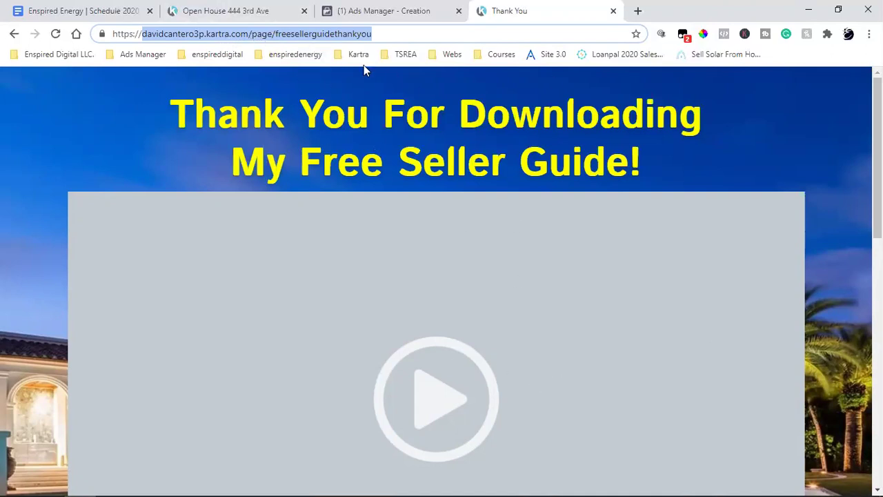
click(367, 7)
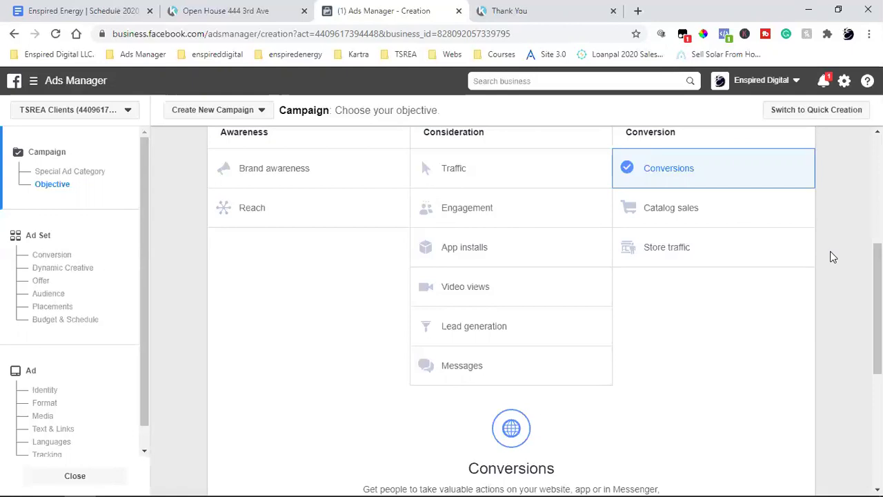
Return to the Free Seller Guide thank-you page, scroll down it, and bring up Chrome's main menu.
click(509, 10)
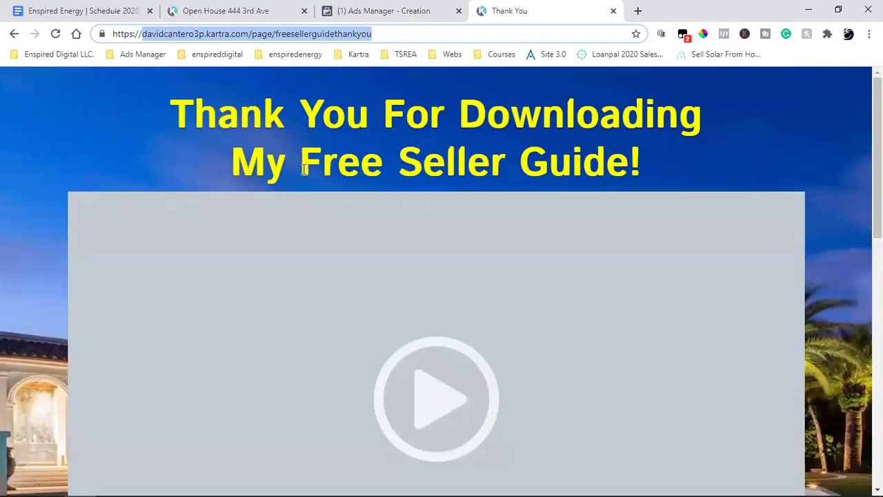
click(676, 164)
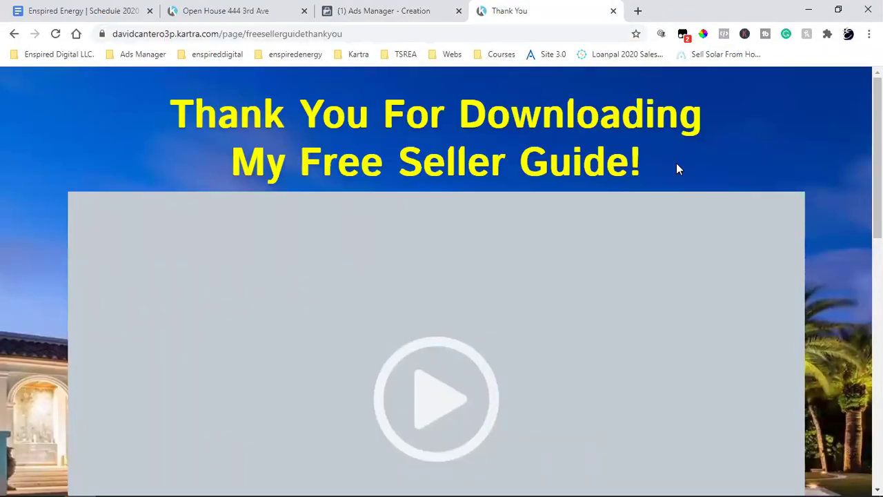
scroll(552, 166, down, 1)
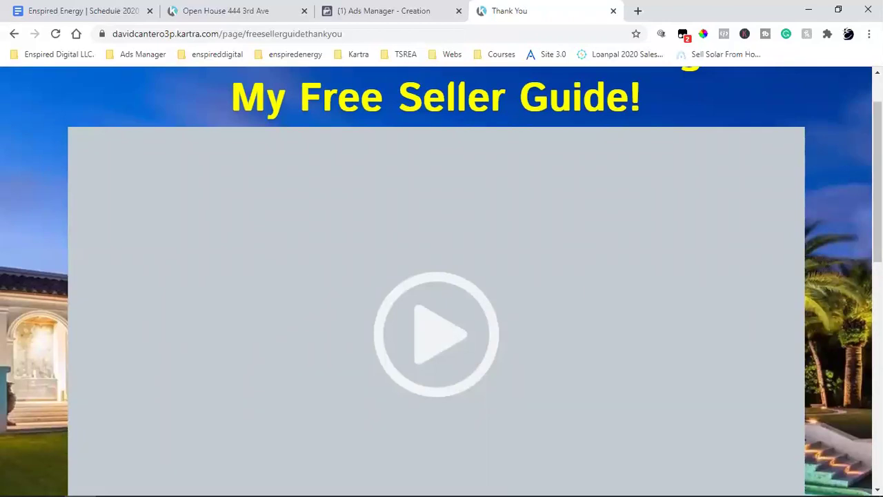
click(869, 34)
In a new incognito window, load thesocialrealestateagent.com/freebook.
click(811, 84)
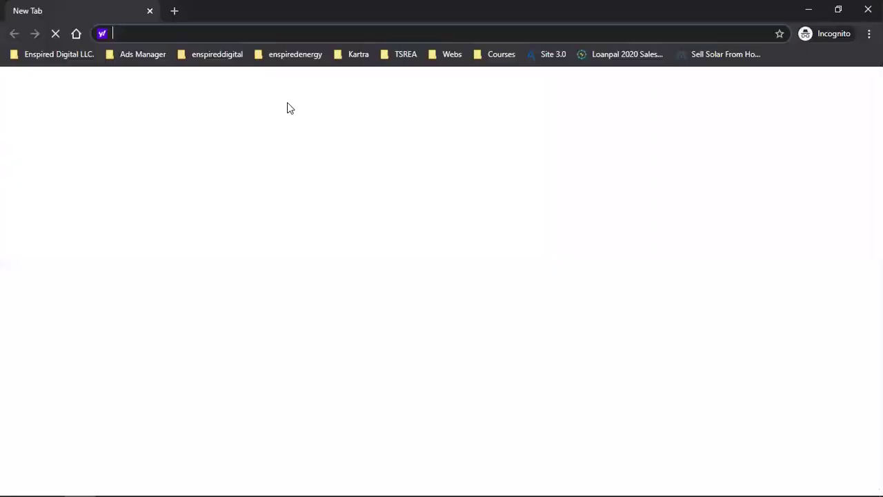
text(the)
key(Right)
text(/free)
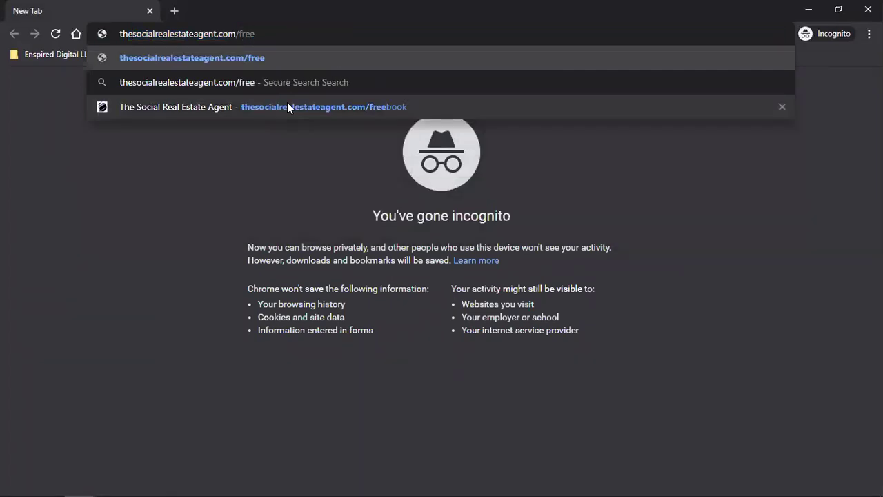
text(book)
key(Return)
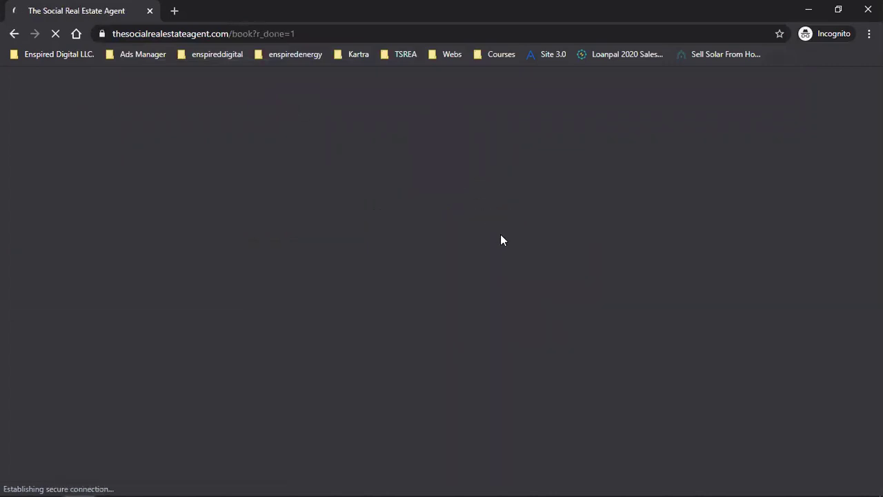
Replace the book?r_done=1 ending with 'freebook' and reload the opt-in page.
double_click(270, 34)
drag(284, 35, 520, 43)
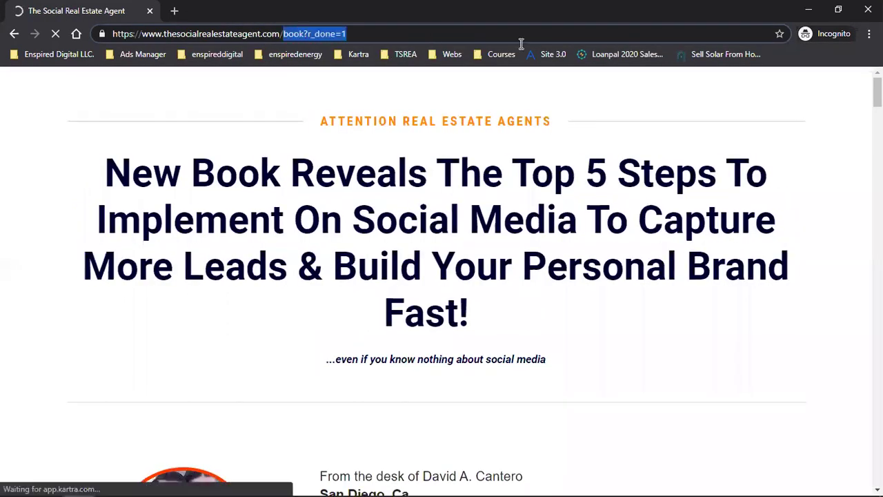
text(freeb)
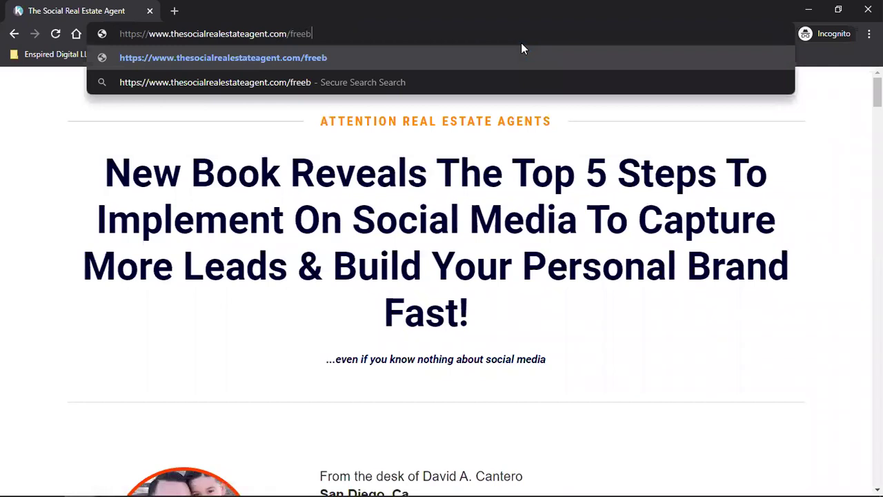
text(ook)
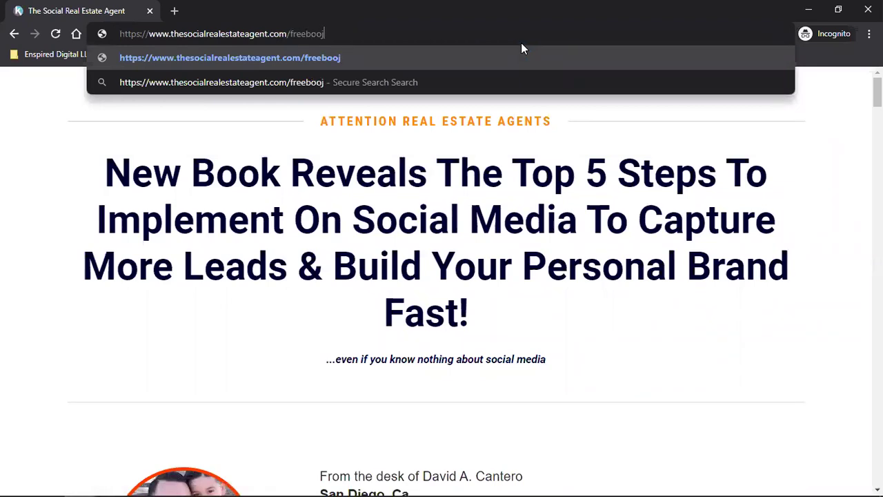
key(Return)
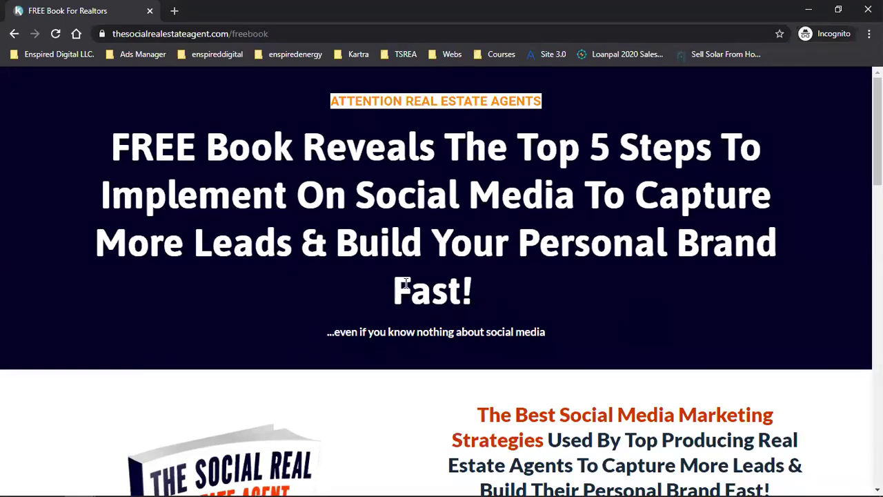
Scroll down the landing page and open the 'Send Me The Book!' sign-up form.
scroll(404, 285, down, 3)
scroll(406, 287, down, 1)
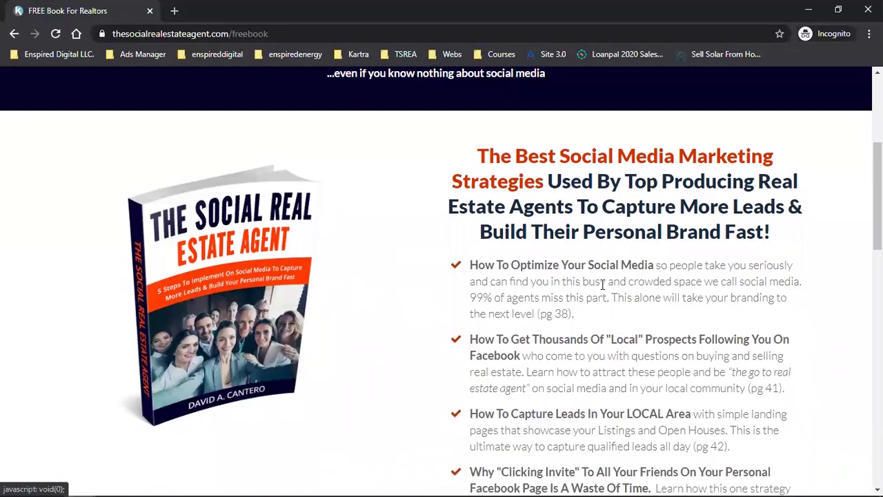
scroll(601, 288, down, 2)
scroll(602, 288, down, 3)
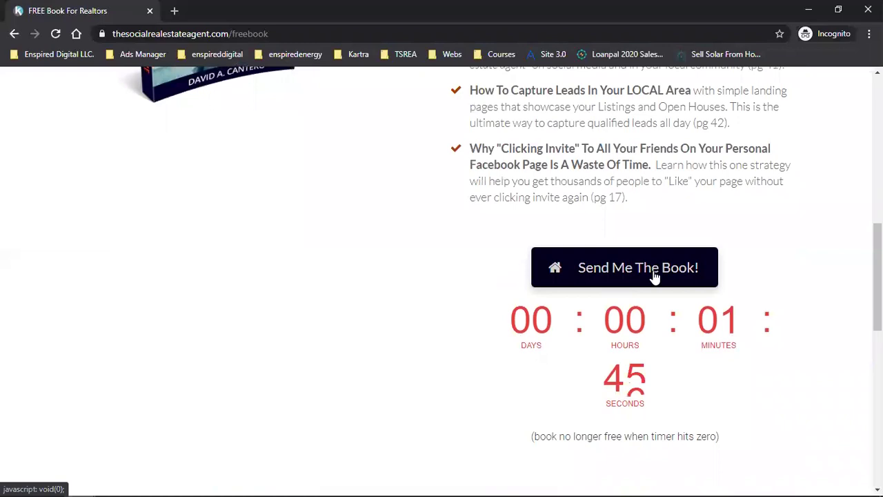
click(654, 270)
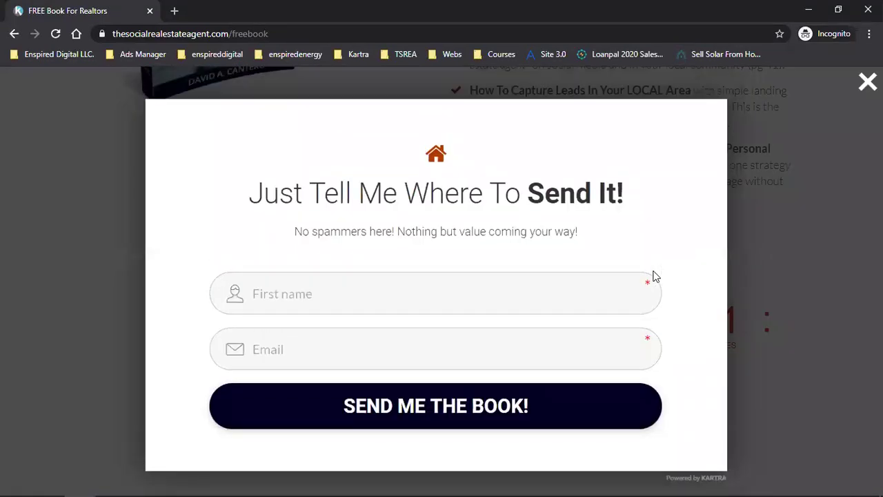
Enter a test first name and email and submit, reaching the /freestrategycall video page.
click(392, 288)
text(Dave)
click(391, 355)
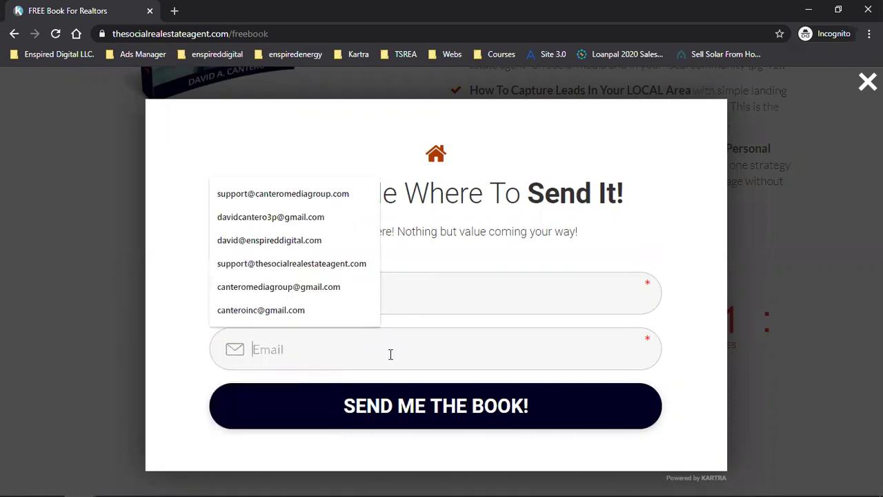
click(311, 315)
click(313, 350)
text(+@gmail.com)
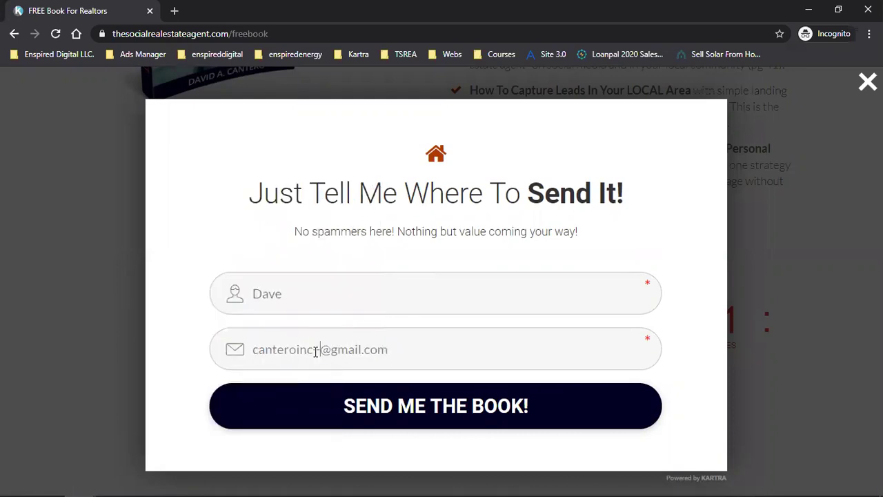
key(BackSpace)
key(BackSpace)
key(BackSpace)
key(BackSpace)
key(BackSpace)
key(BackSpace)
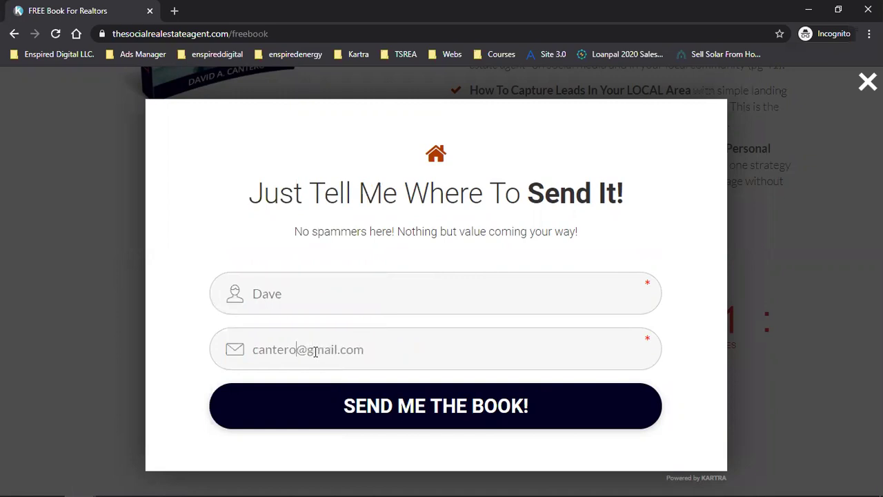
click(397, 409)
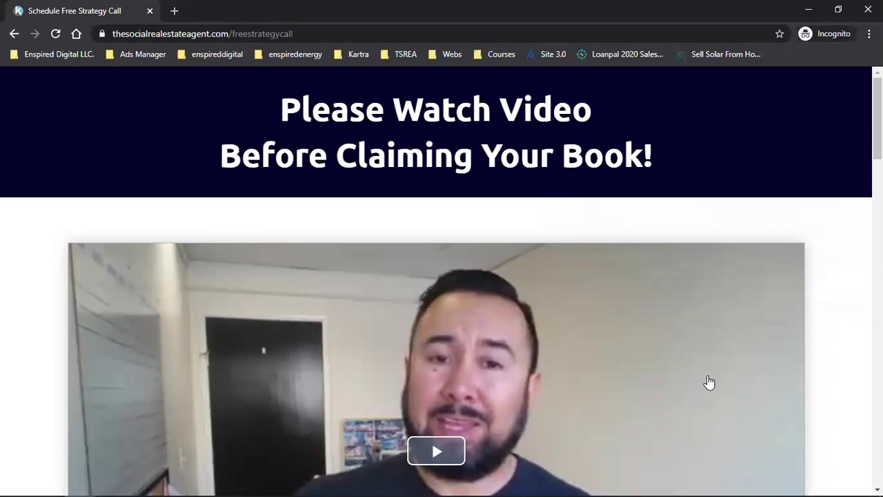
scroll(717, 379, down, 2)
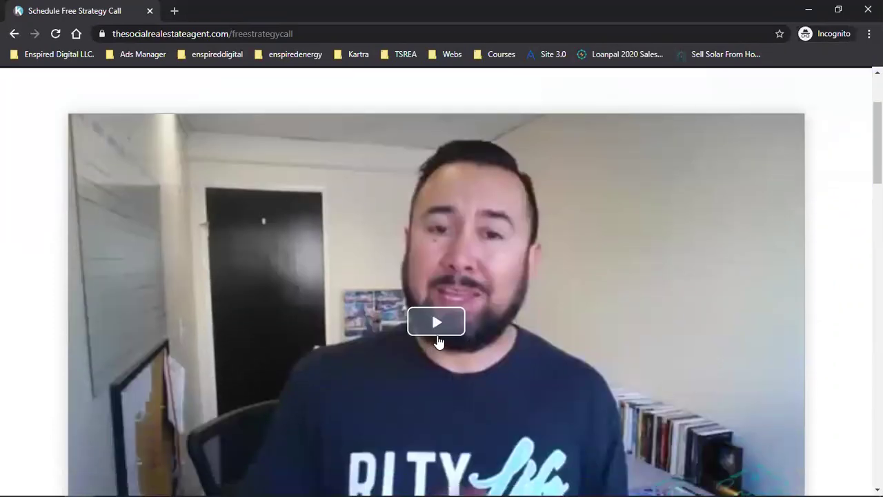